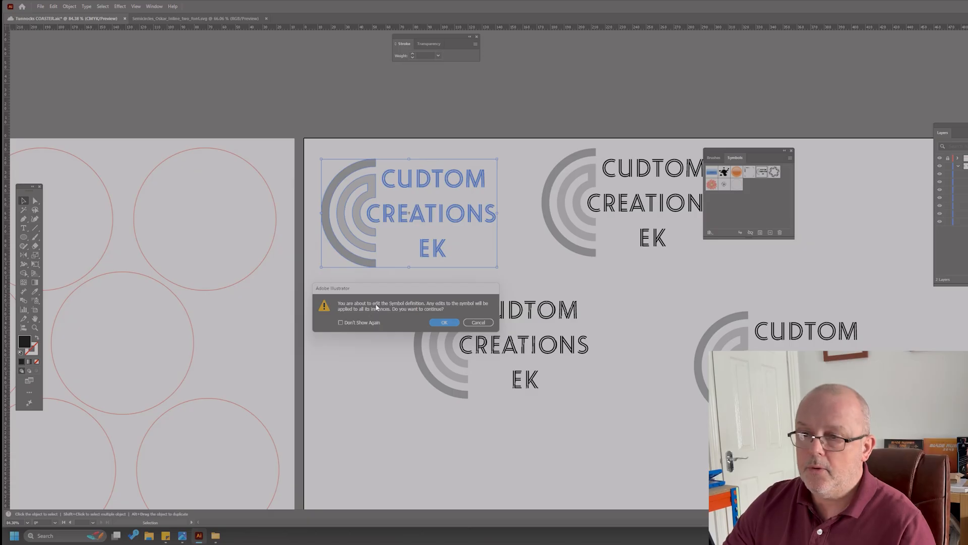
- Correct the misspelled first word in the logo symbol's definition to CUSTOM and exit symbol editing
click(441, 323)
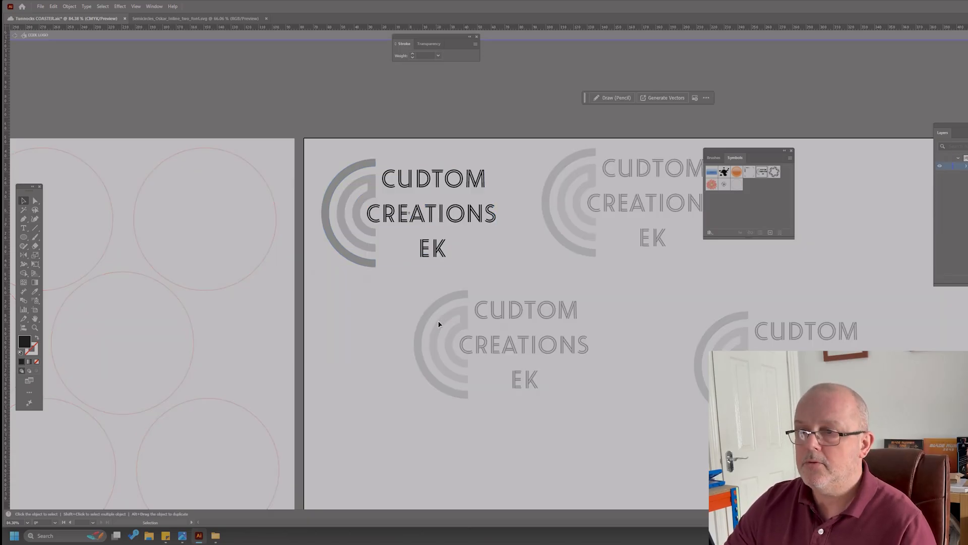
double_click(416, 188)
double_click(417, 187)
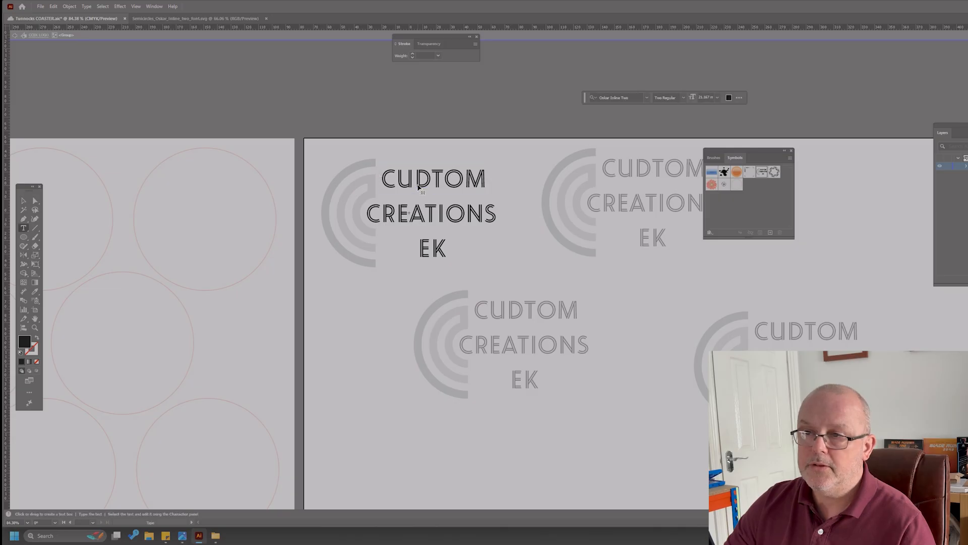
drag(425, 179, 419, 178)
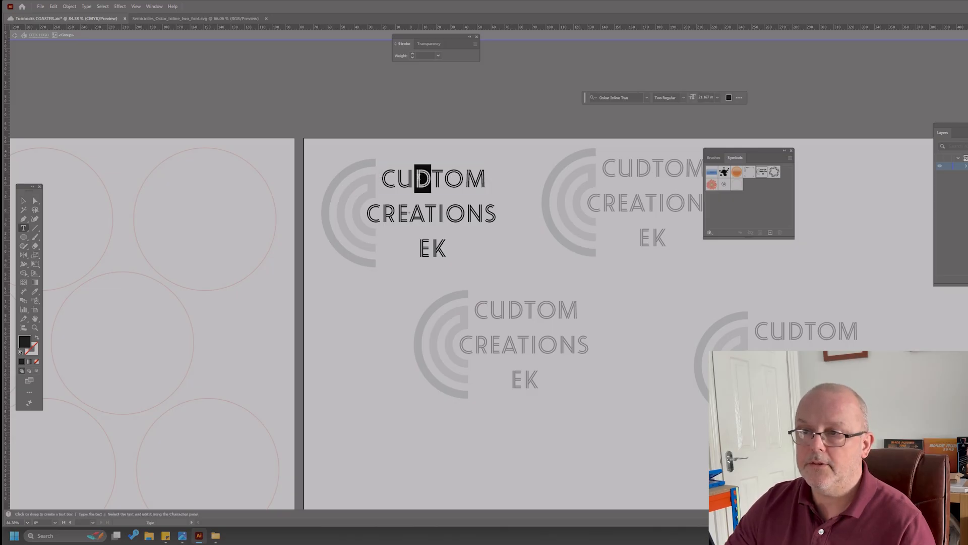
text(S)
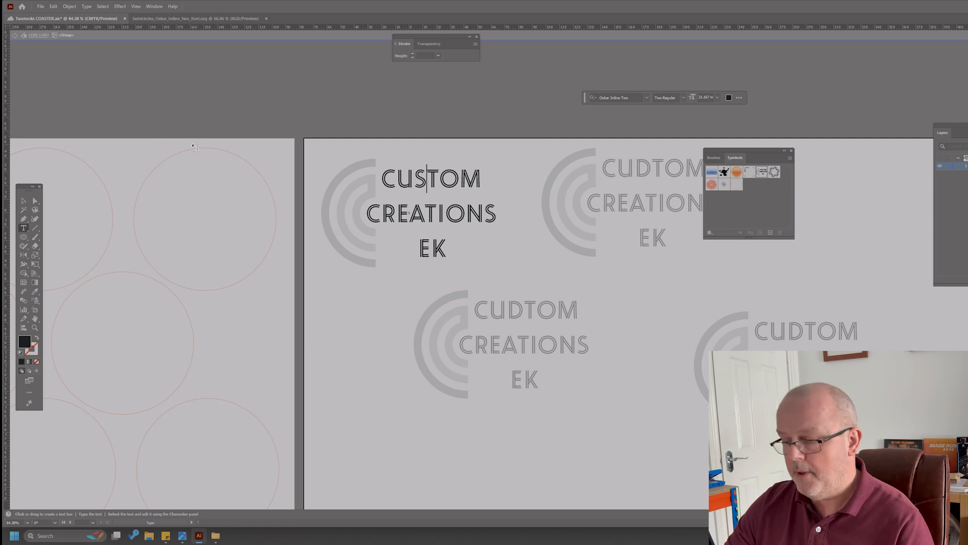
key(Escape)
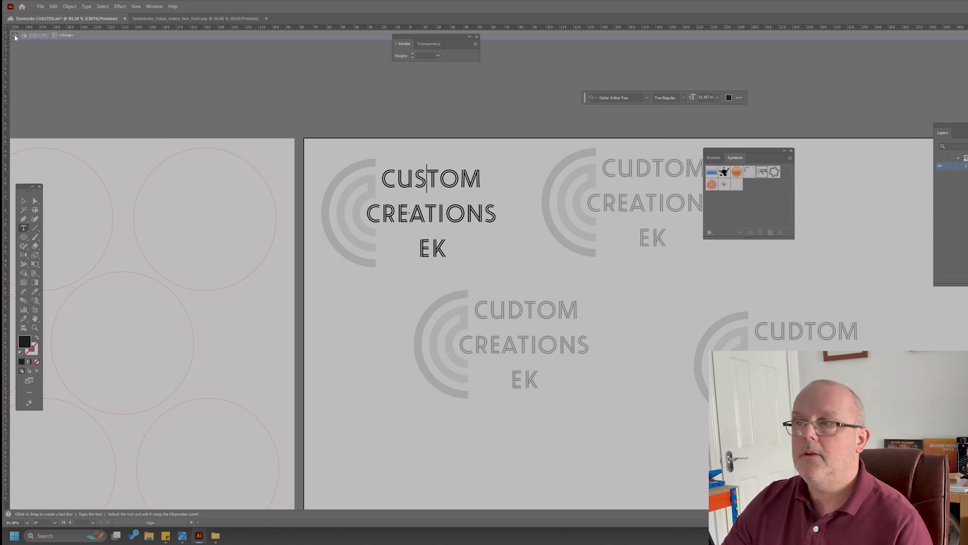
click(15, 38)
right_click(406, 208)
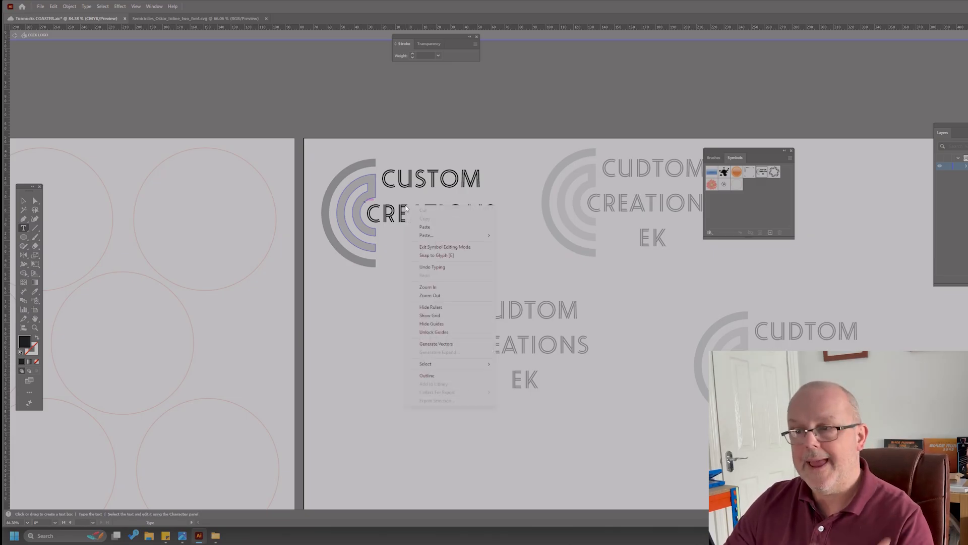
click(474, 247)
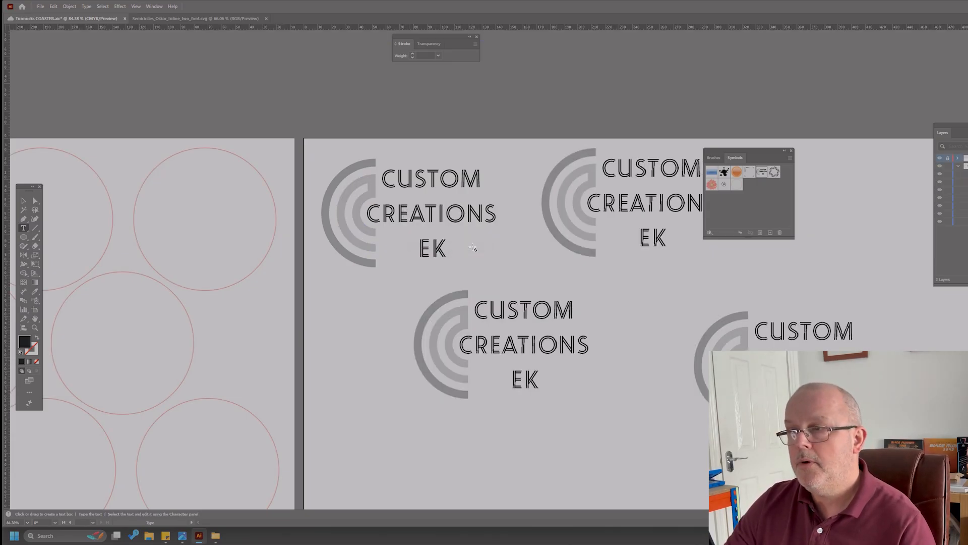
- Delete the three extra logo instances, keeping only the one in the artboard's upper-left corner
drag(515, 302, 360, 295)
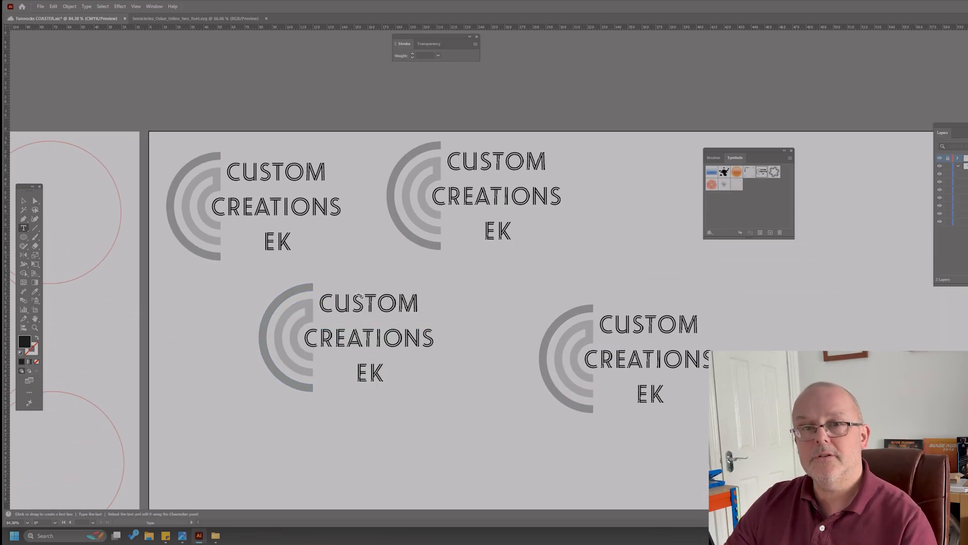
drag(29, 192, 182, 286)
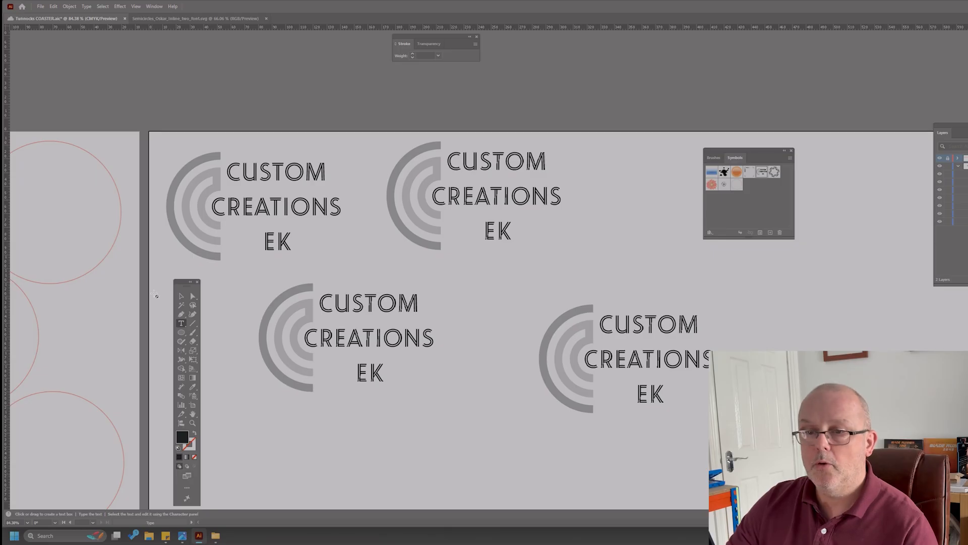
click(181, 297)
click(301, 332)
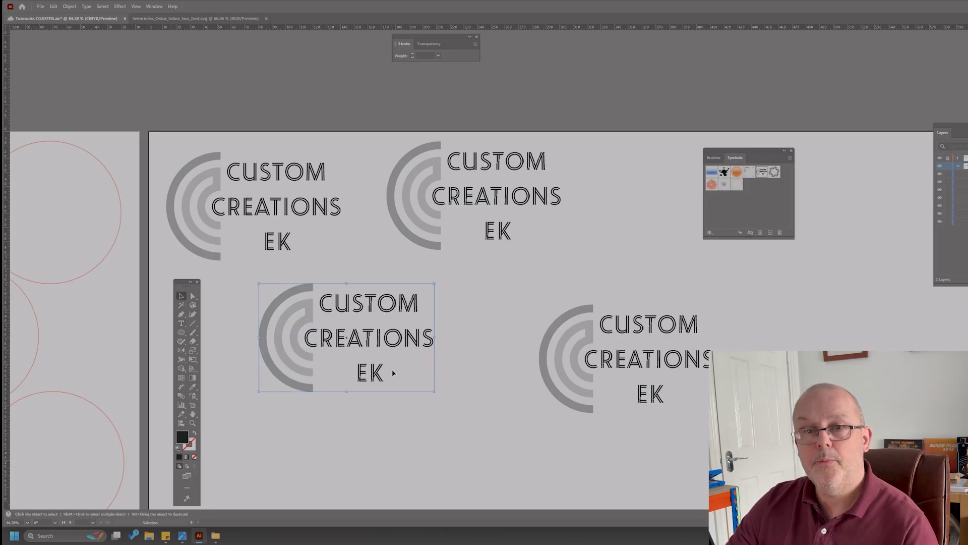
key(Delete)
click(529, 212)
key(Delete)
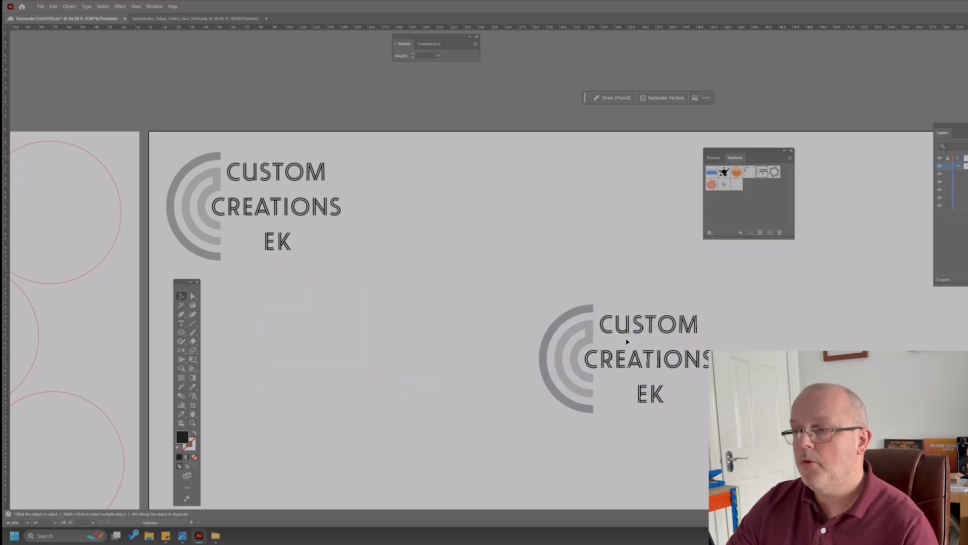
click(620, 329)
key(Delete)
- Create a grid repeat from the remaining Custom Creations EK logo
scroll(605, 333, left, 3)
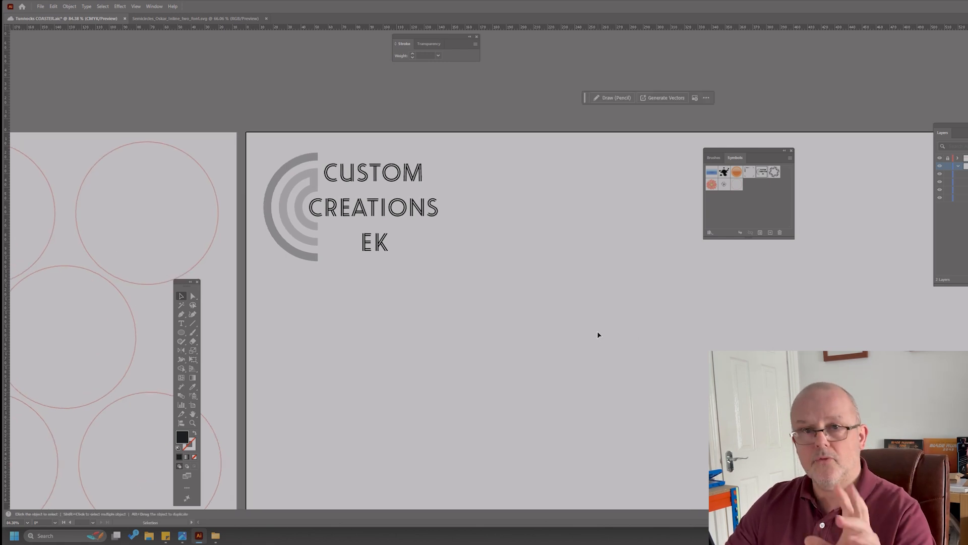
drag(338, 182, 339, 182)
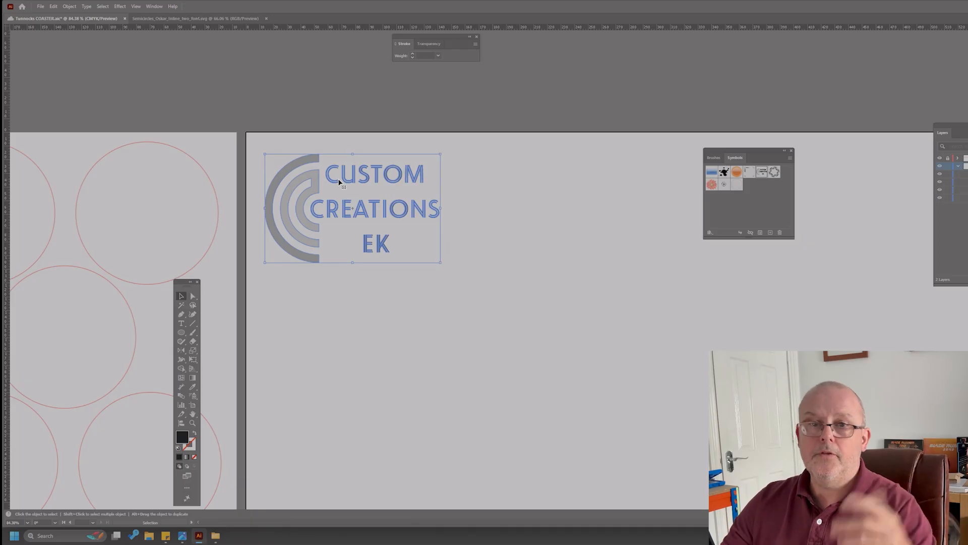
drag(402, 296, 502, 279)
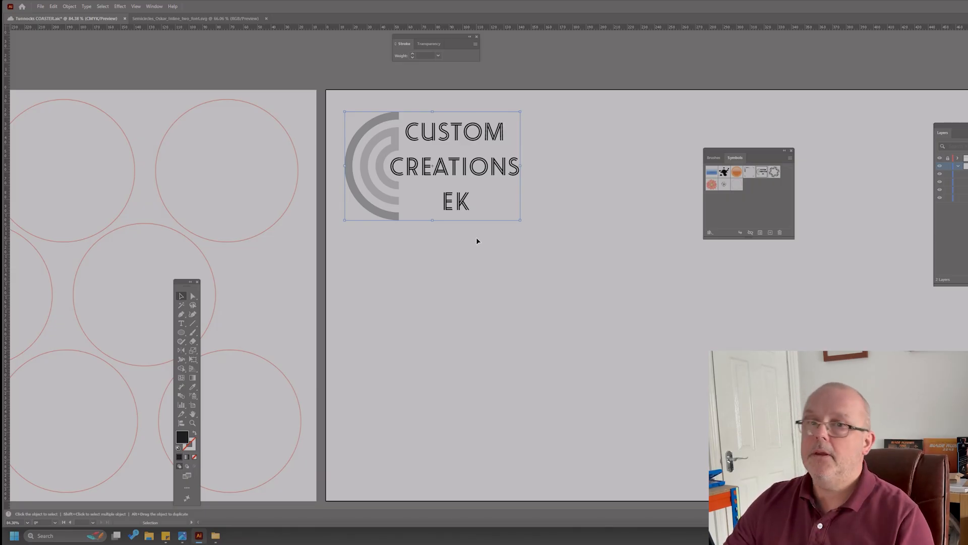
click(55, 7)
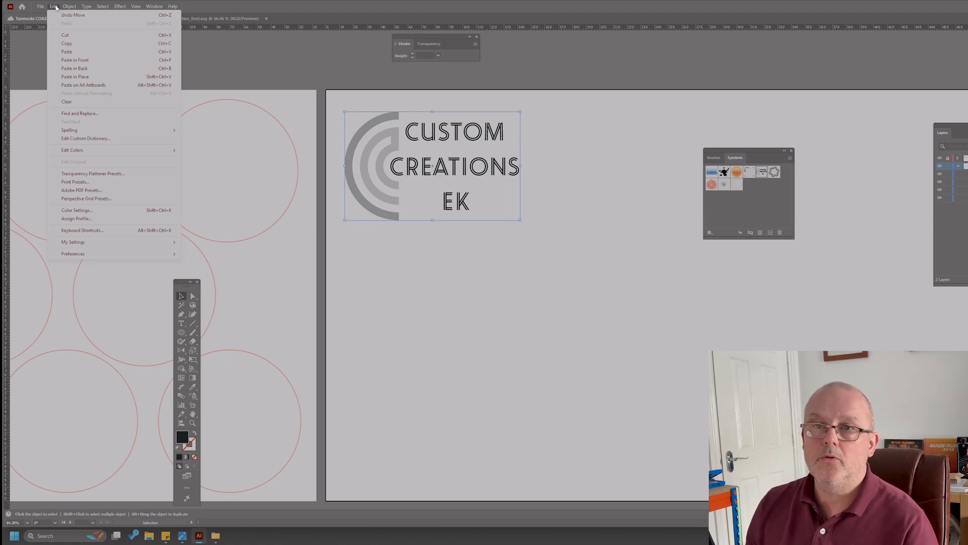
mouse_move(67, 7)
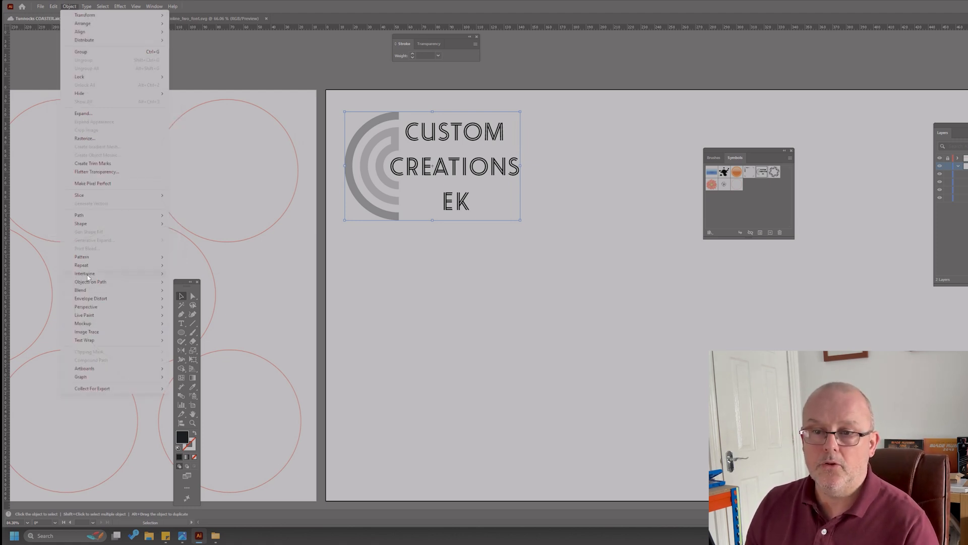
mouse_move(121, 261)
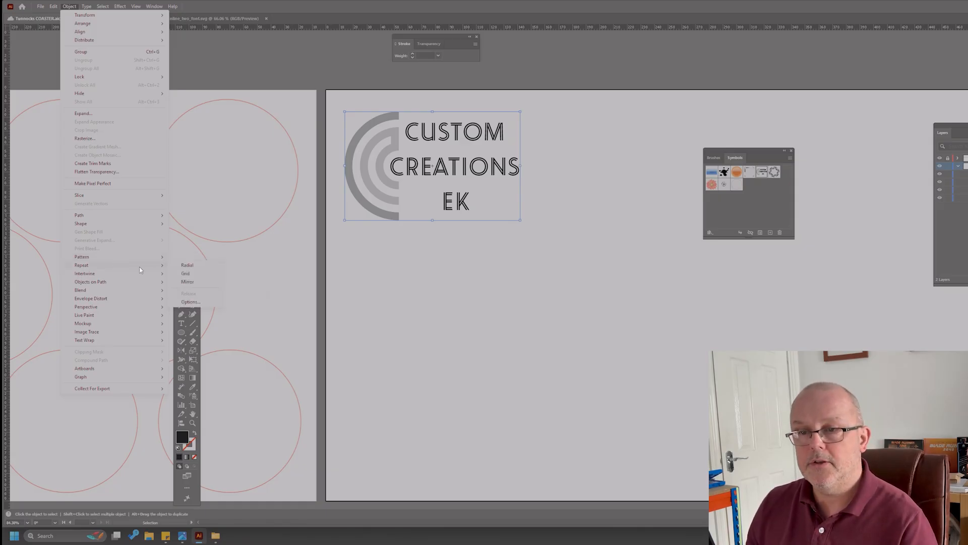
click(186, 274)
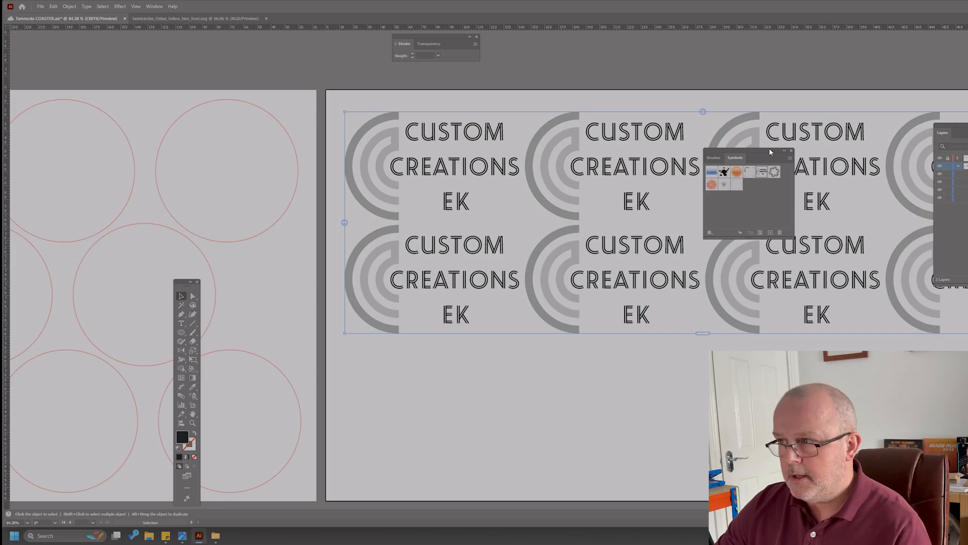
- Clear the floating panels off the logo grid and extend the repeat down to the artboard's lower edge
mouse_move(770, 151)
mouse_down()
mouse_move(546, 162)
mouse_move(240, 147)
mouse_move(242, 127)
mouse_up()
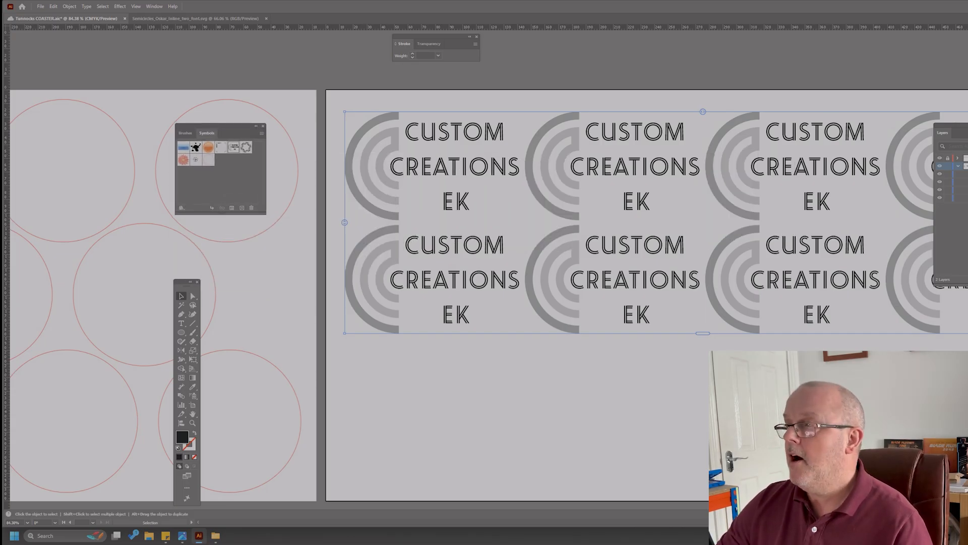
drag(964, 125, 967, 358)
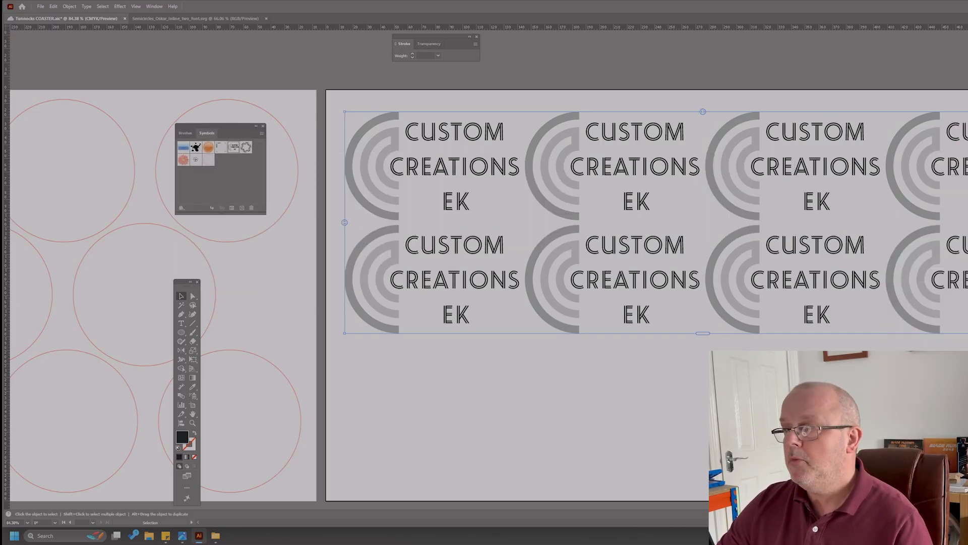
drag(717, 353, 663, 318)
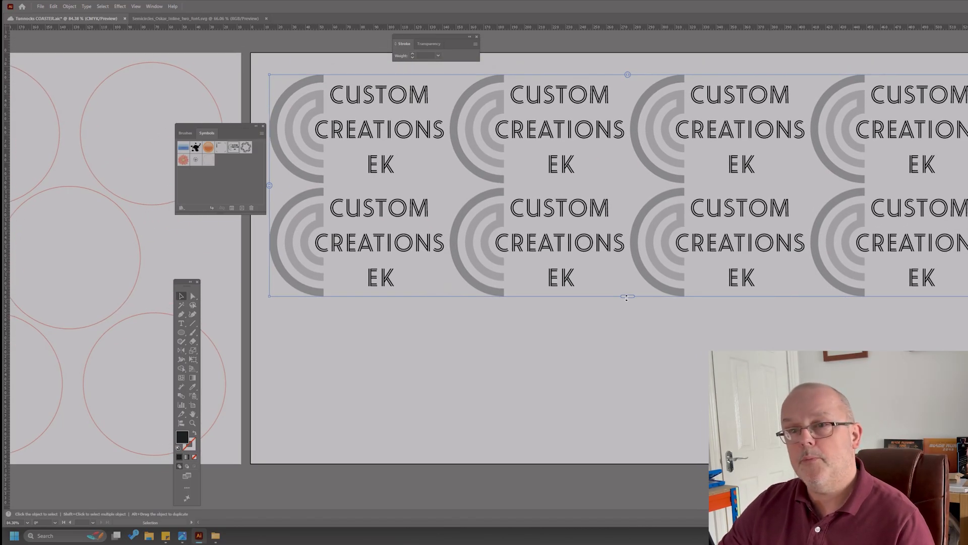
drag(682, 233, 712, 276)
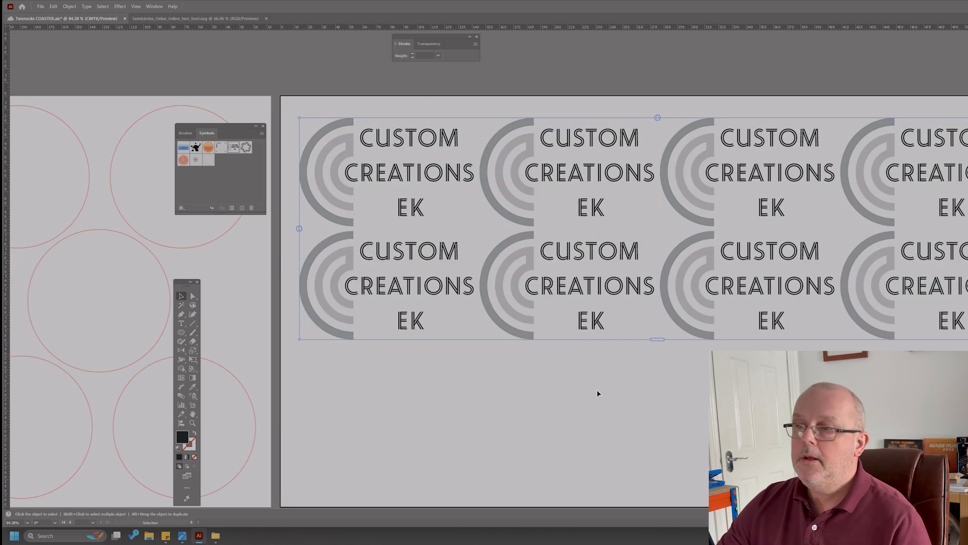
drag(657, 341, 657, 500)
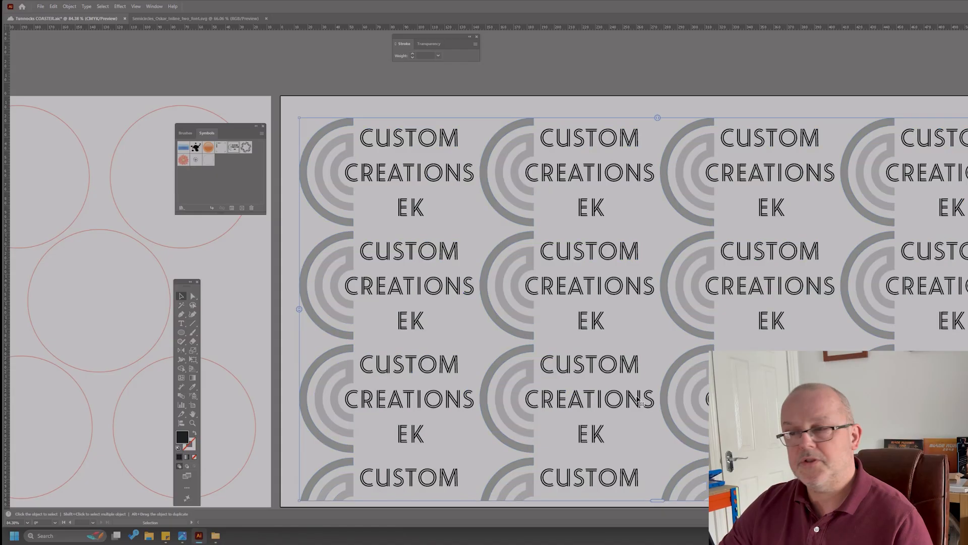
- Widen both the row spacing and the column spacing between the logos in the grid repeat
drag(643, 384, 721, 373)
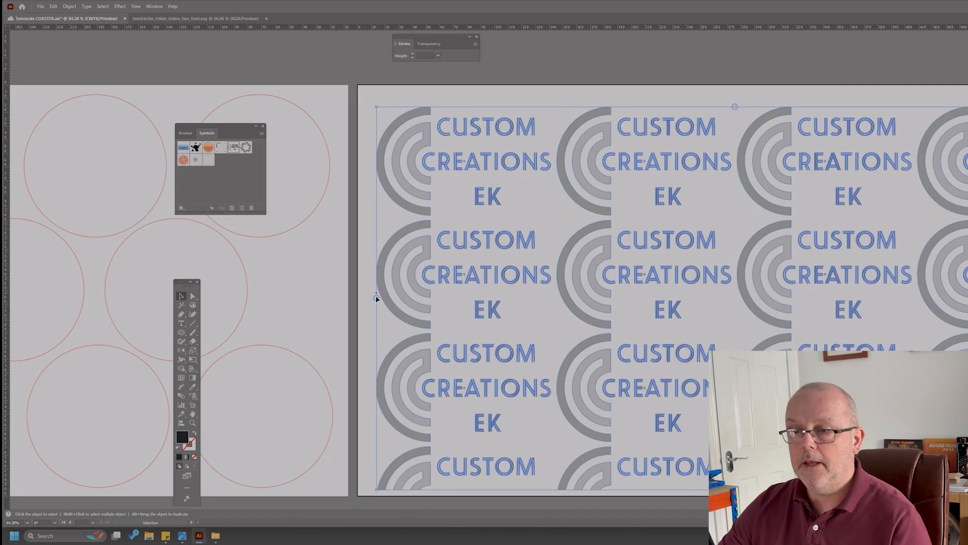
drag(376, 298, 377, 321)
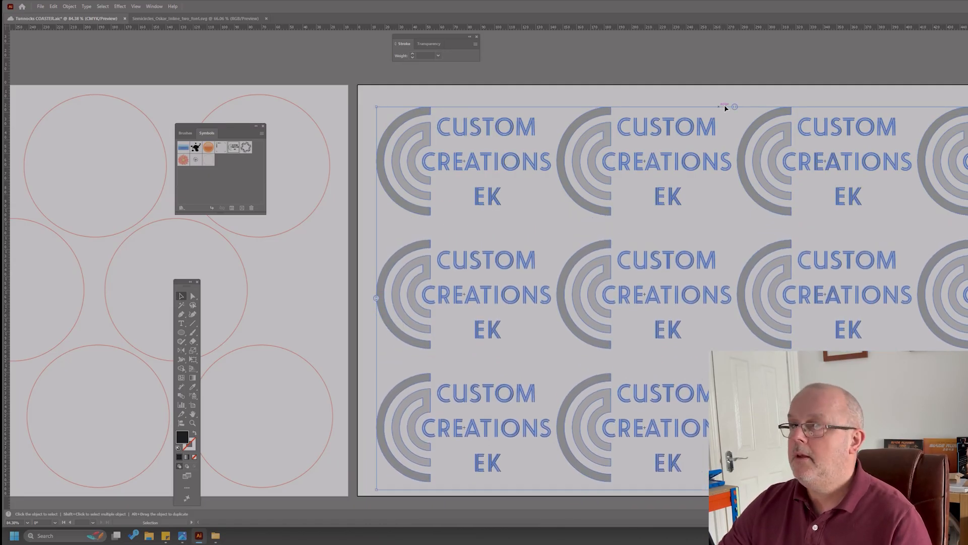
drag(729, 105, 811, 122)
- Narrow the logo grid repeat to a single column and widen it back across the artboard
scroll(729, 153, down, 1)
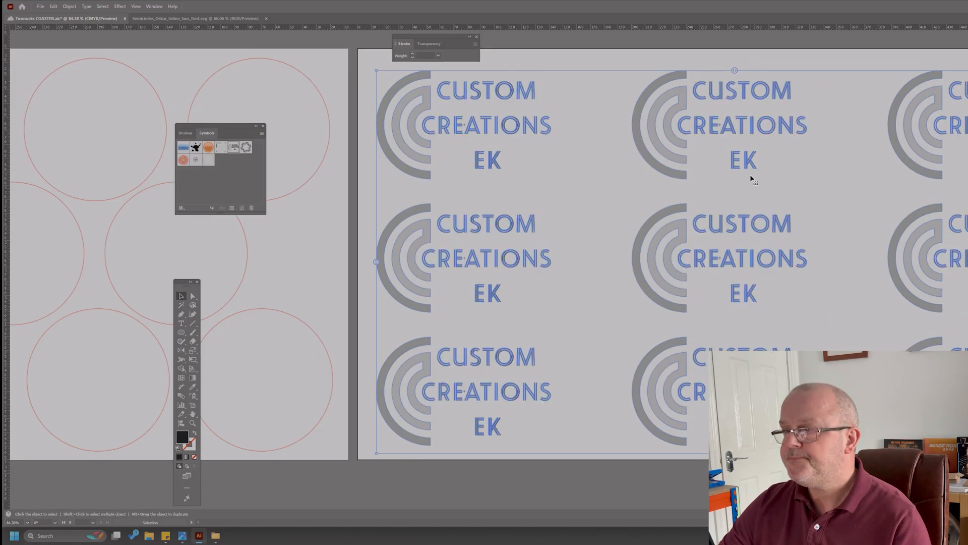
drag(749, 184, 723, 217)
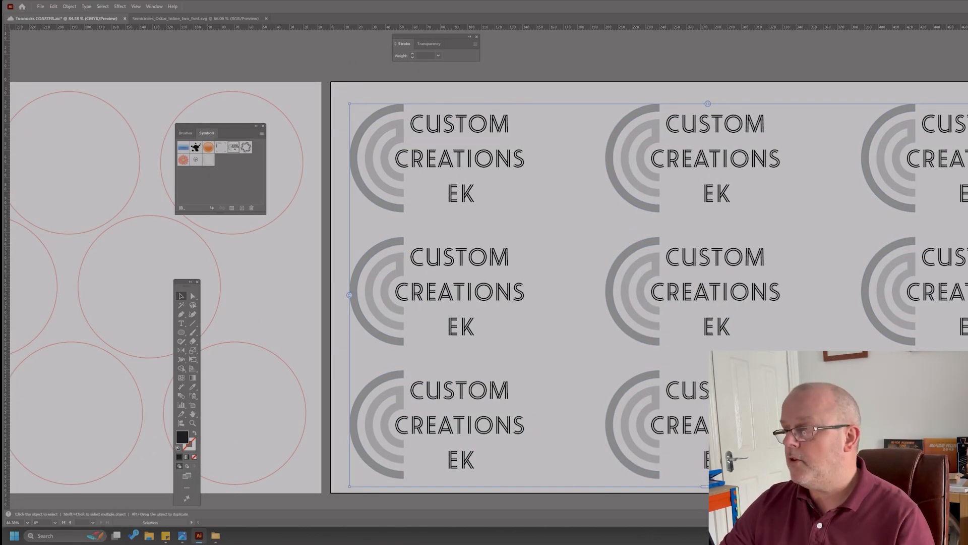
drag(967, 295, 546, 261)
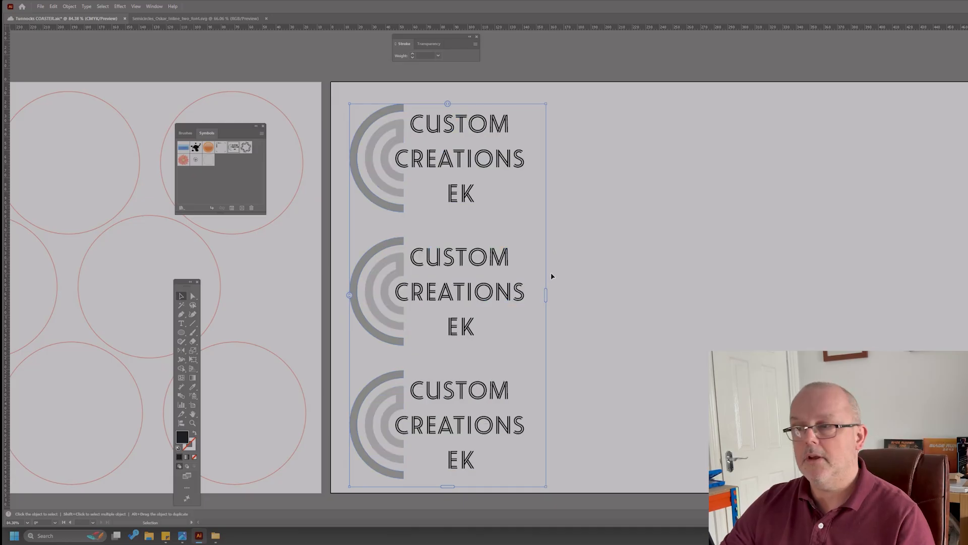
drag(546, 295, 958, 280)
- Go to the coaster artboard and move the floating symbols panel and toolbox clear of the coaster artwork
drag(541, 260, 642, 260)
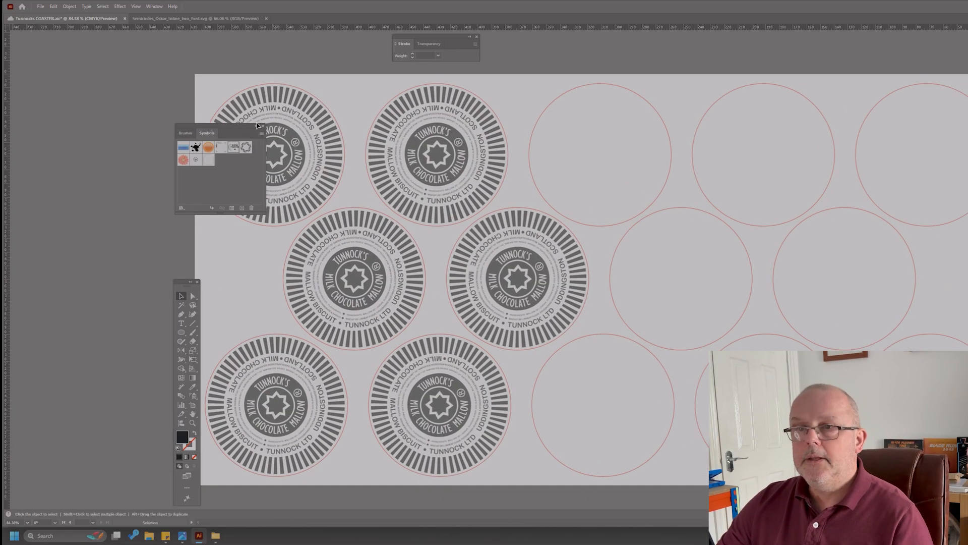
drag(231, 130, 68, 105)
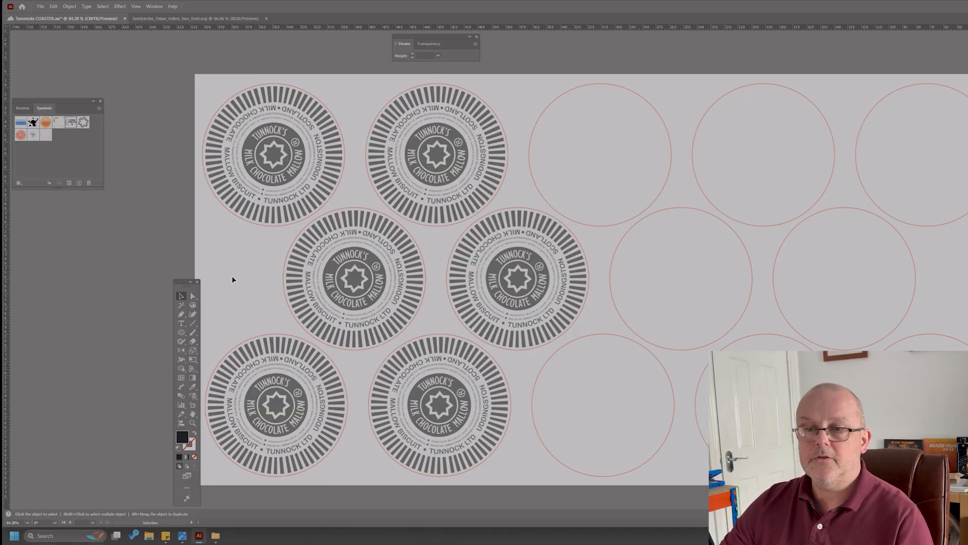
drag(184, 286, 50, 259)
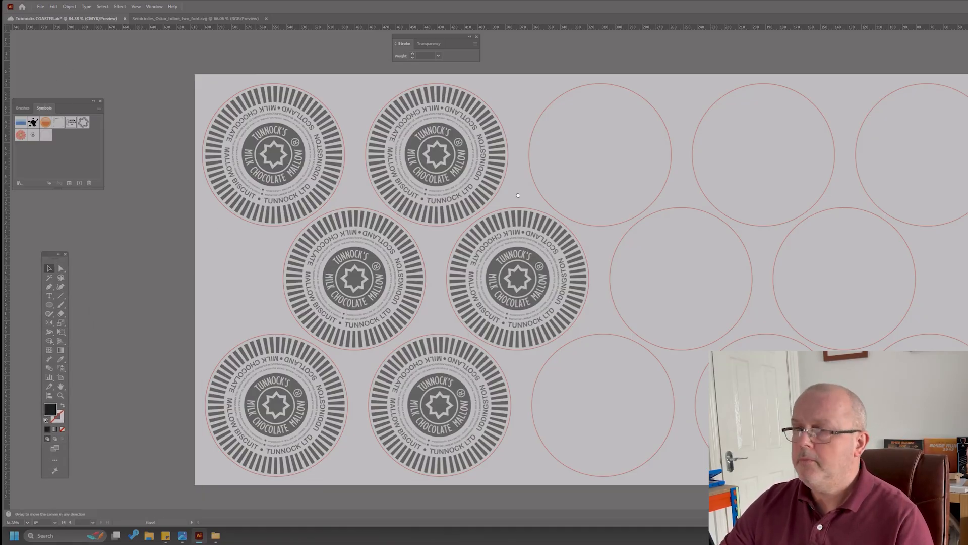
drag(519, 194, 398, 206)
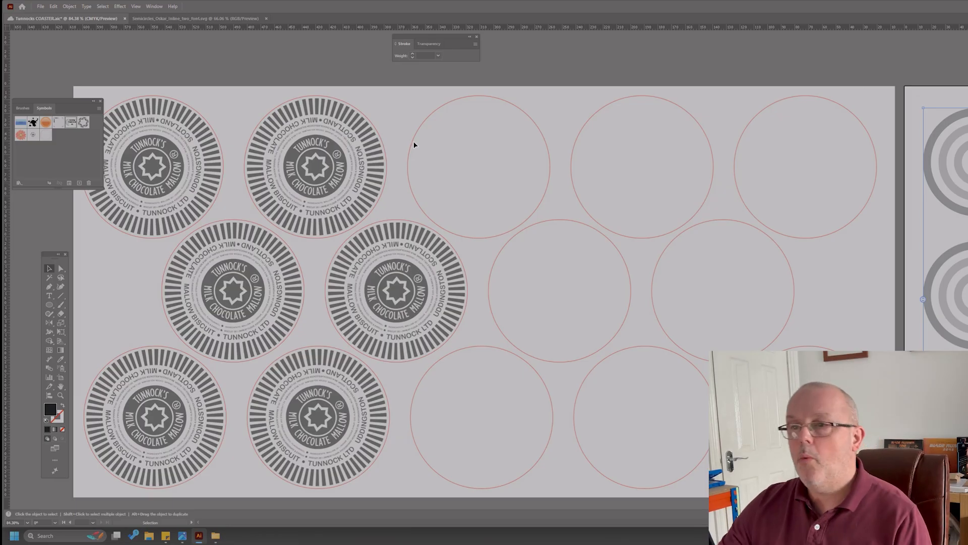
- Extend the upper coaster grid repeat to five columns and down past the artboard's lower edge, and tighten its row spacing
click(330, 157)
key(space)
drag(289, 165, 314, 168)
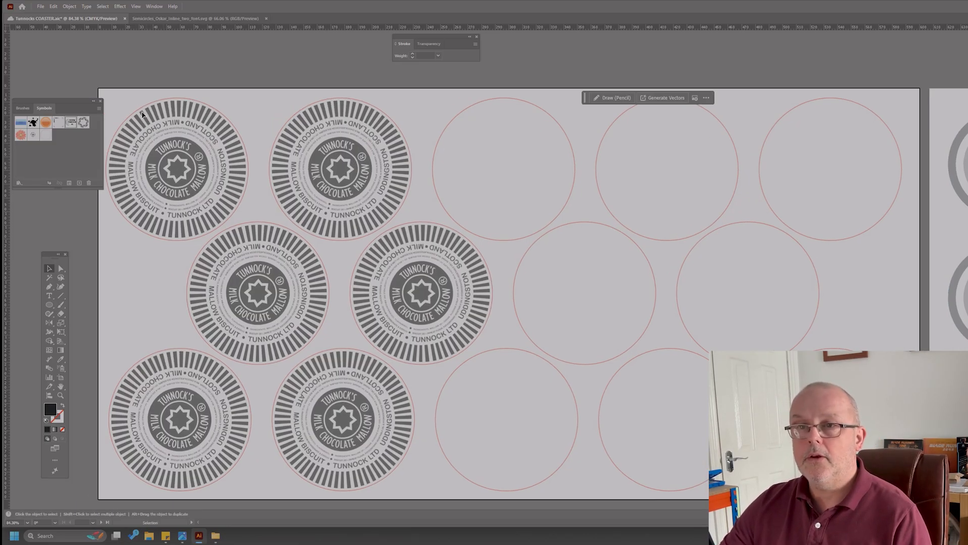
click(141, 113)
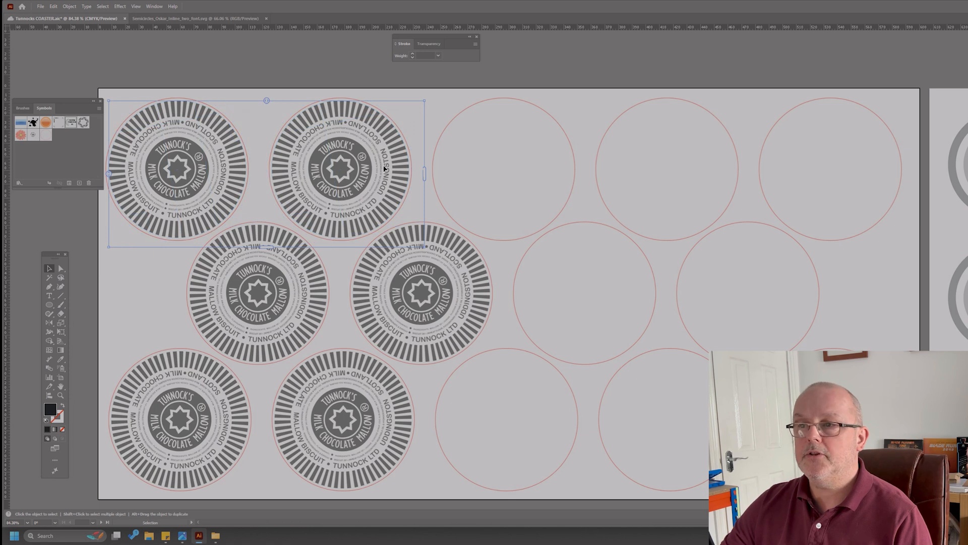
drag(424, 174, 918, 156)
drag(509, 247, 509, 514)
drag(509, 504, 541, 421)
drag(142, 226, 157, 190)
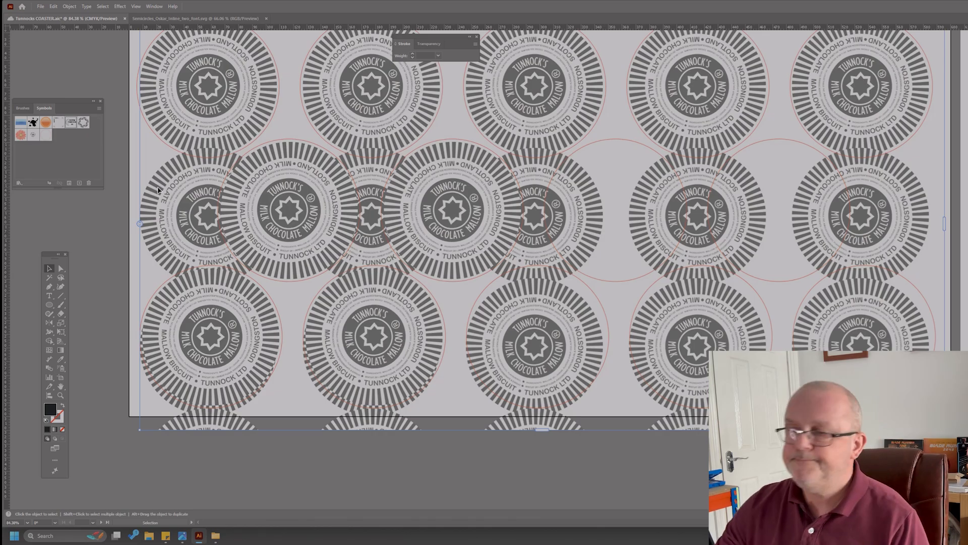
- Undo the downward extension of the upper coaster grid and extend the middle row's grid repeat to four coasters
key(ctrl+z)
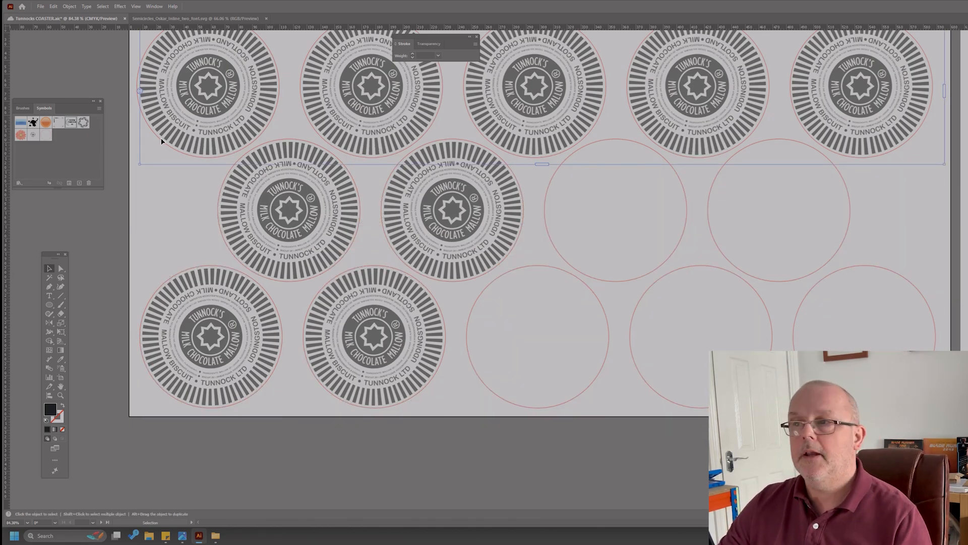
drag(383, 203, 390, 260)
click(321, 296)
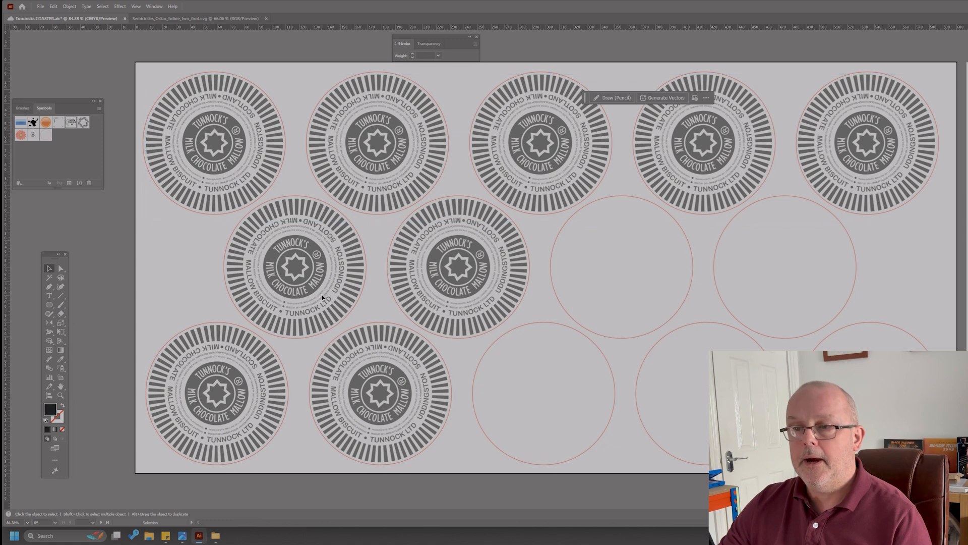
click(523, 270)
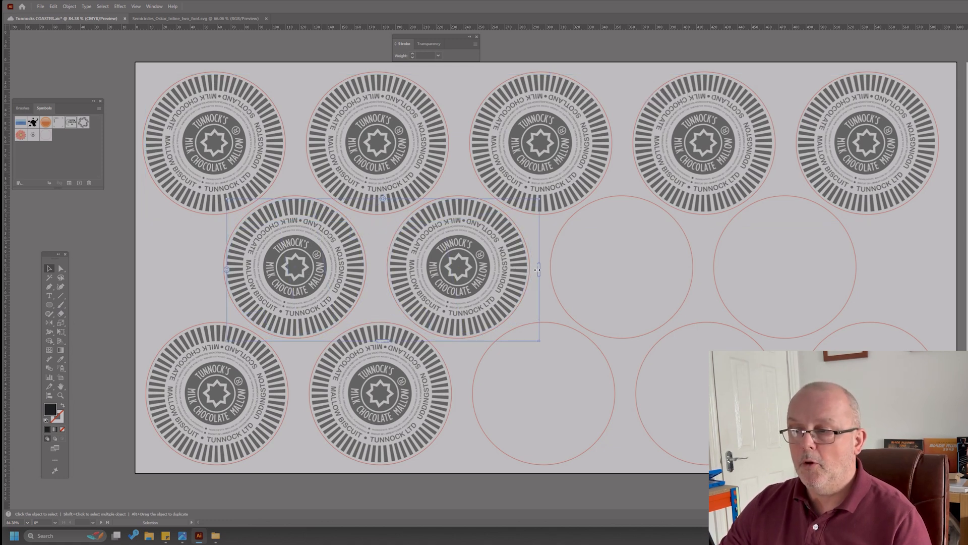
drag(539, 270, 864, 265)
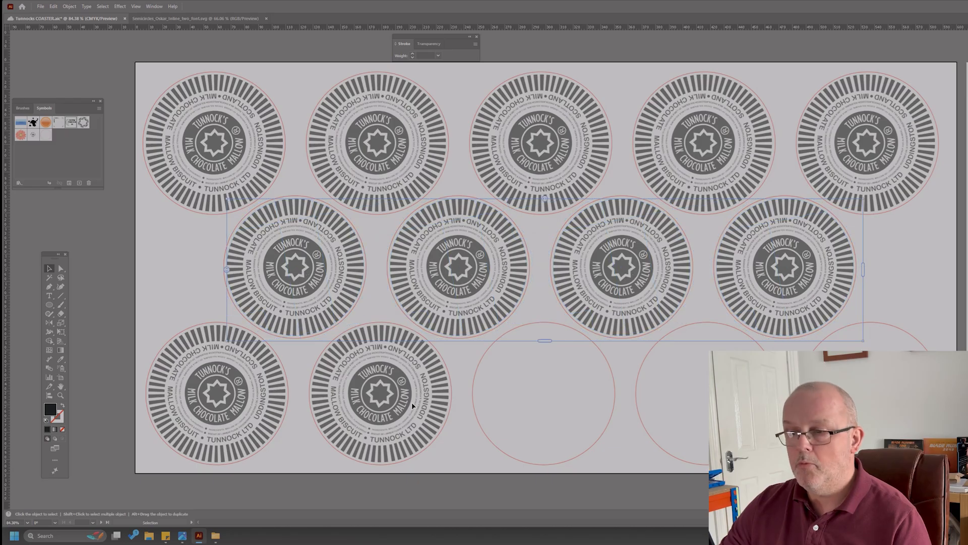
- Extend the lowest row's grid repeat to five coasters so that it fills the remaining red circle outlines
click(449, 401)
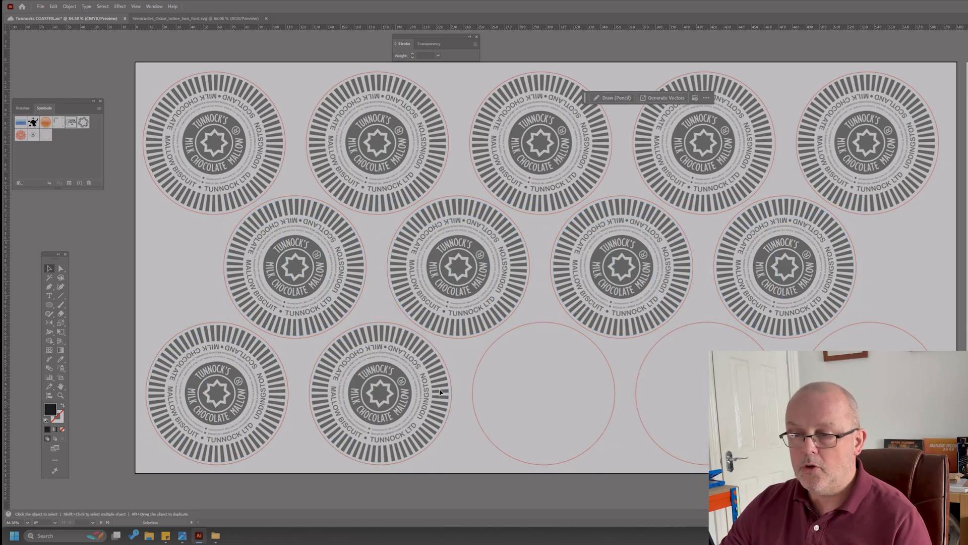
click(443, 401)
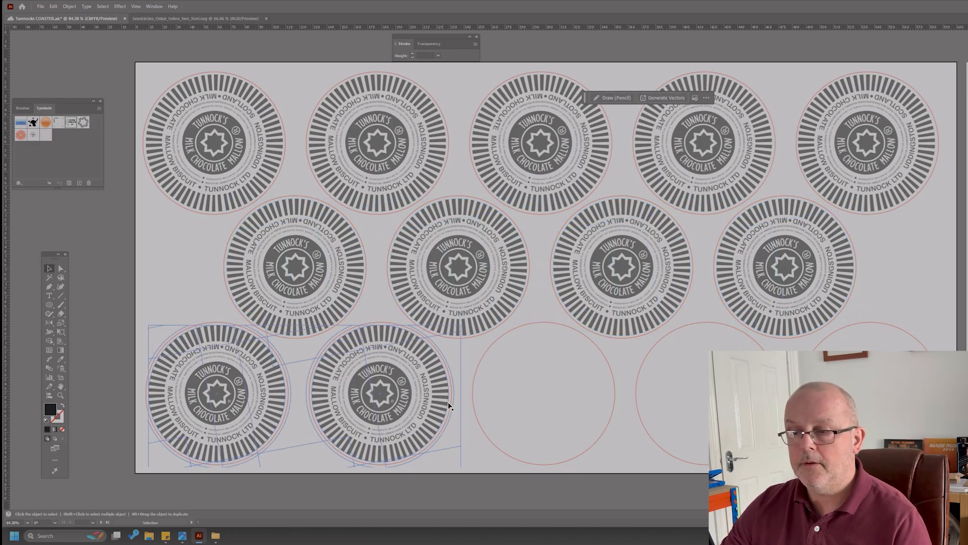
drag(453, 397, 950, 397)
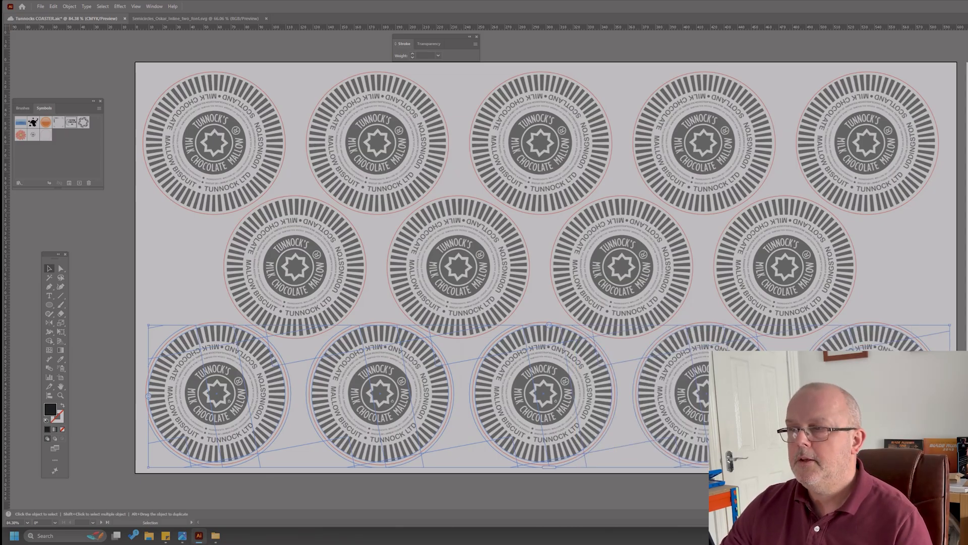
mouse_move(599, 206)
mouse_down()
mouse_move(601, 151)
mouse_move(600, 207)
mouse_up()
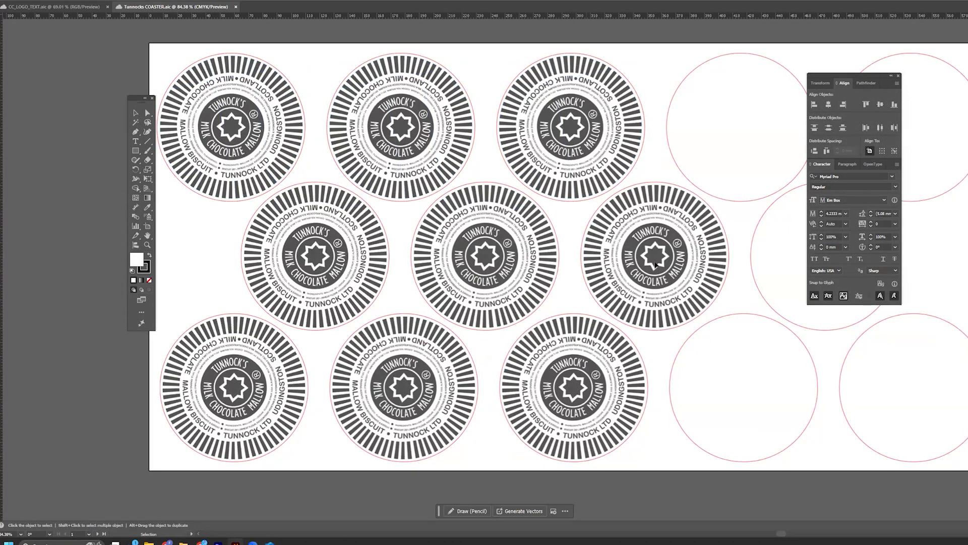
- Print the coaster artboard to the Epilog Engraver at a custom media size of 600 × 300 mm
drag(652, 268, 646, 268)
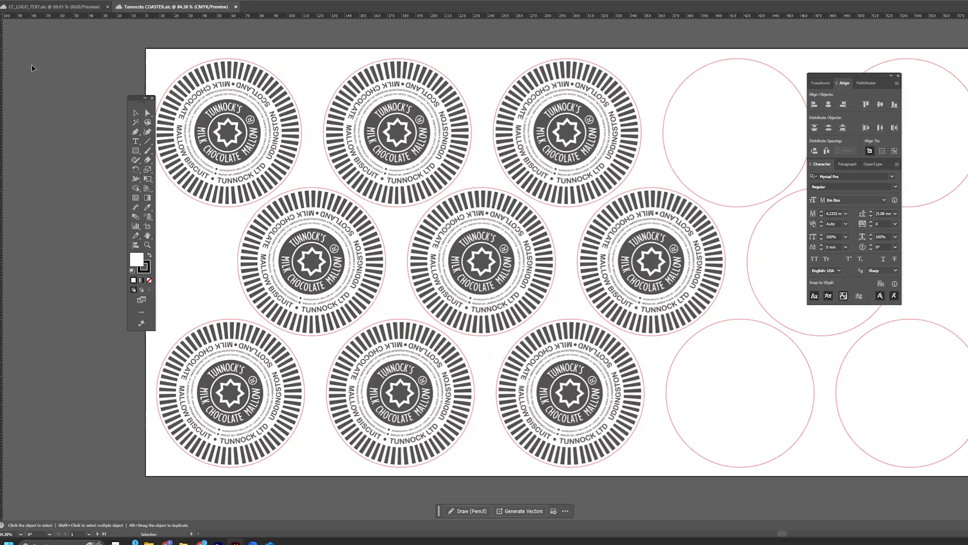
key(alt+f)
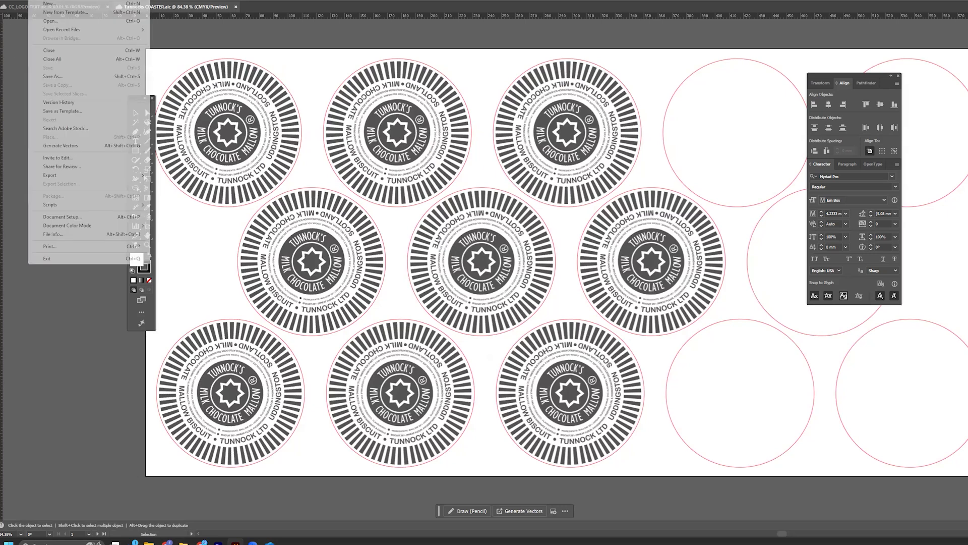
click(54, 249)
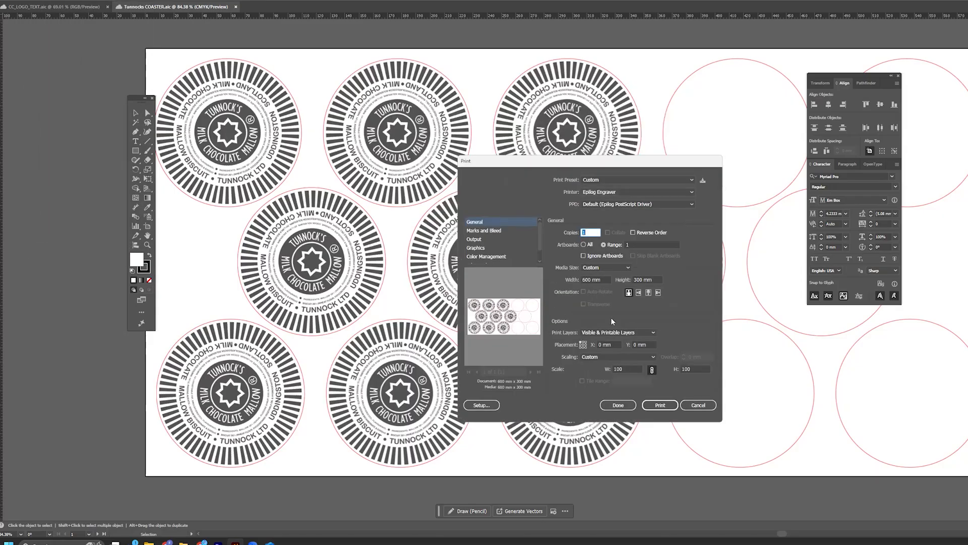
click(626, 192)
click(626, 192)
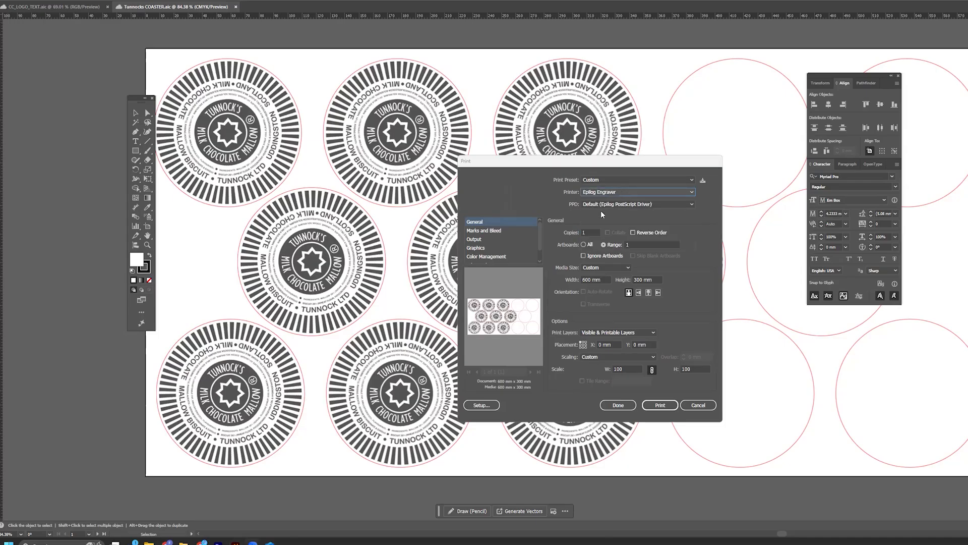
double_click(586, 280)
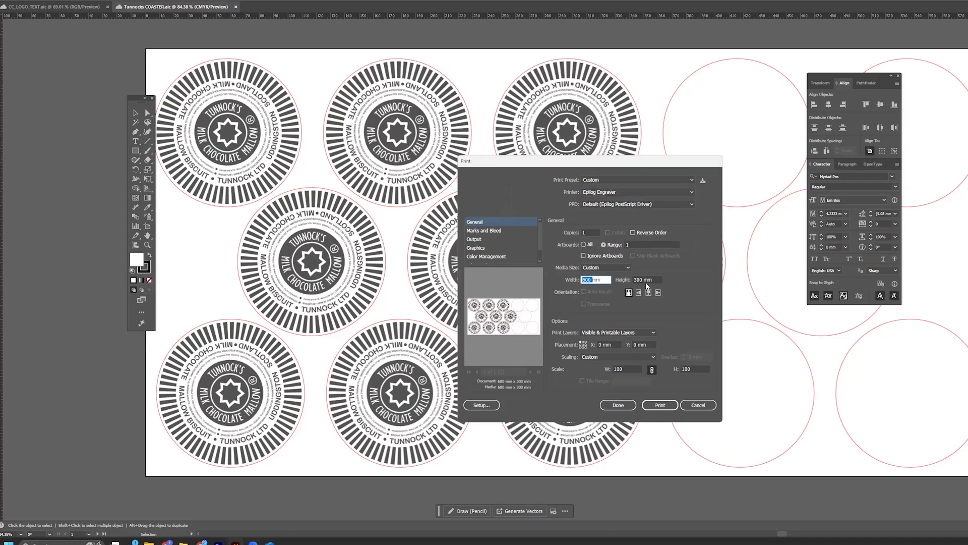
double_click(639, 279)
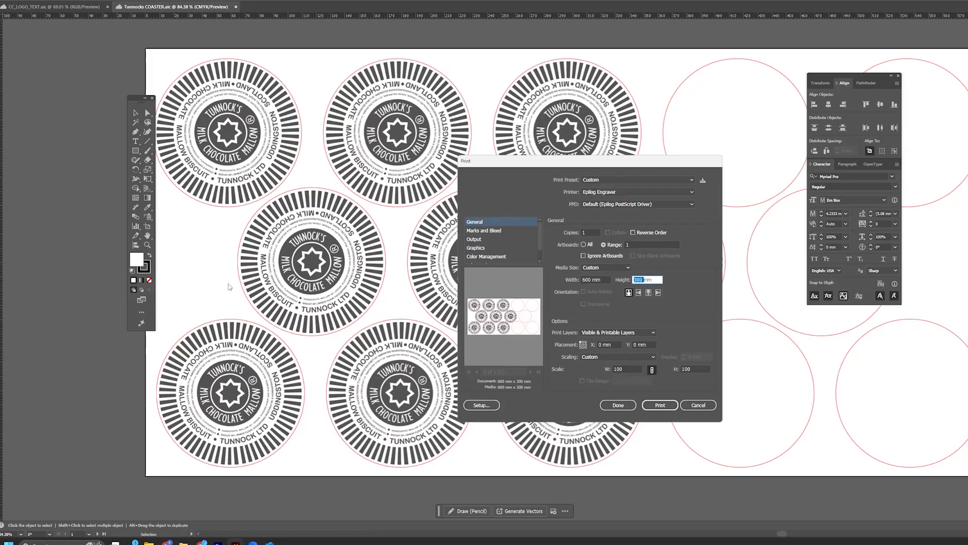
double_click(586, 280)
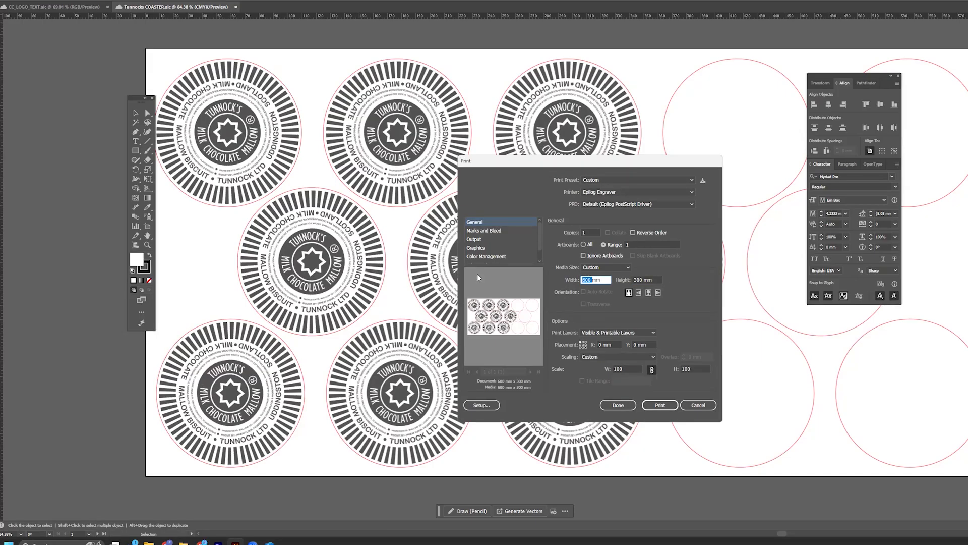
click(654, 407)
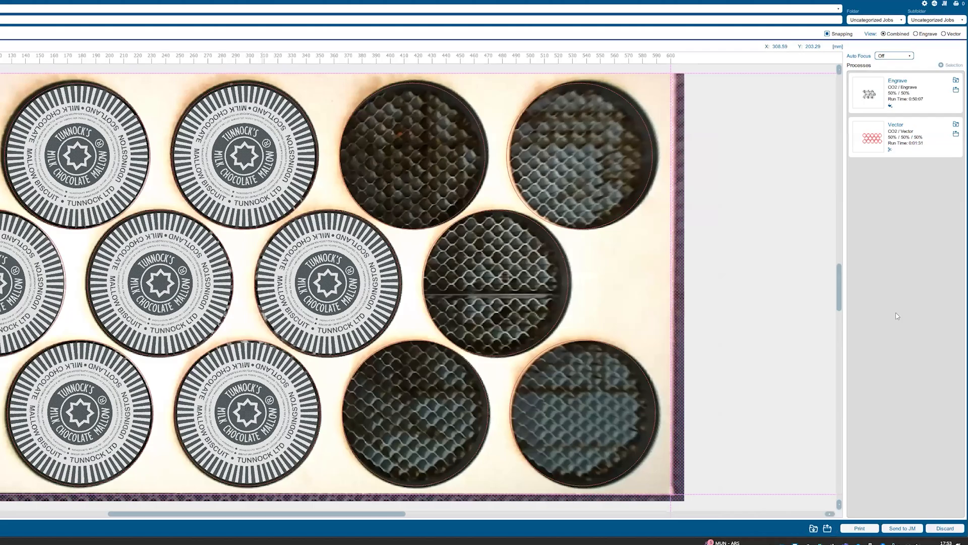
- In the Epilog laser software, set the process type of the Vector process to Off
click(790, 305)
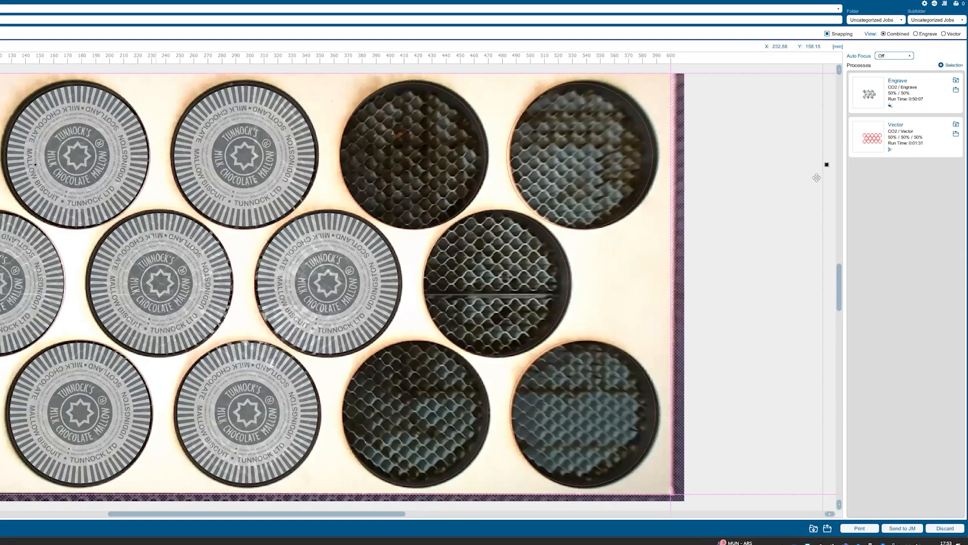
click(918, 140)
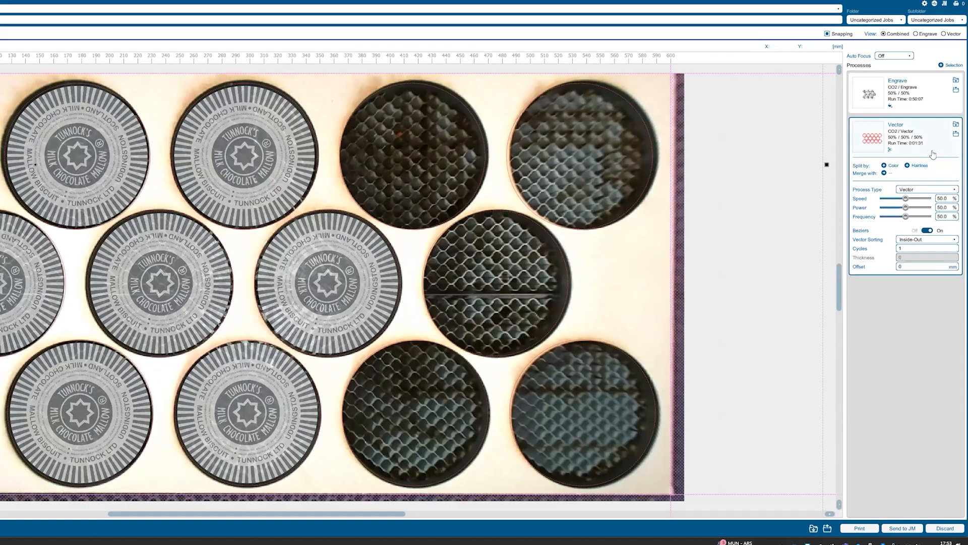
click(925, 191)
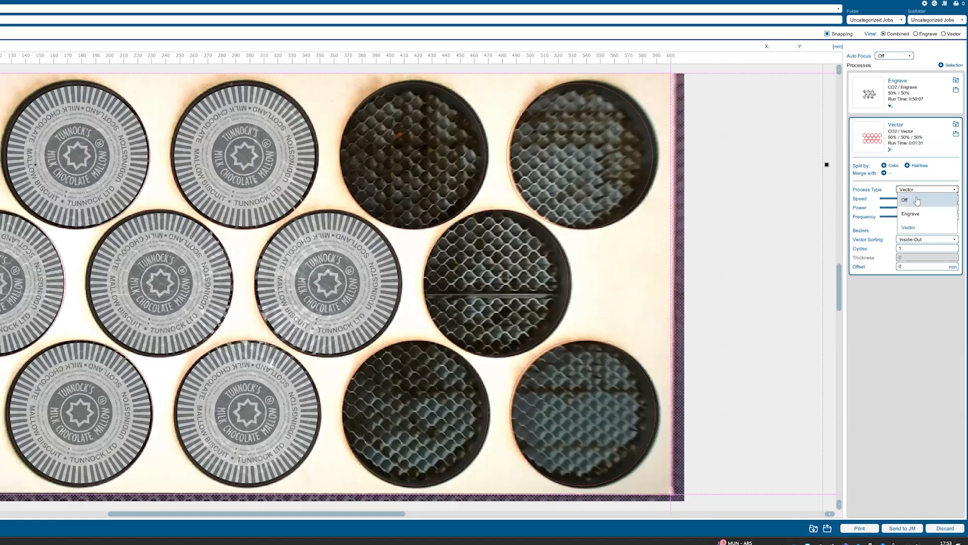
click(918, 200)
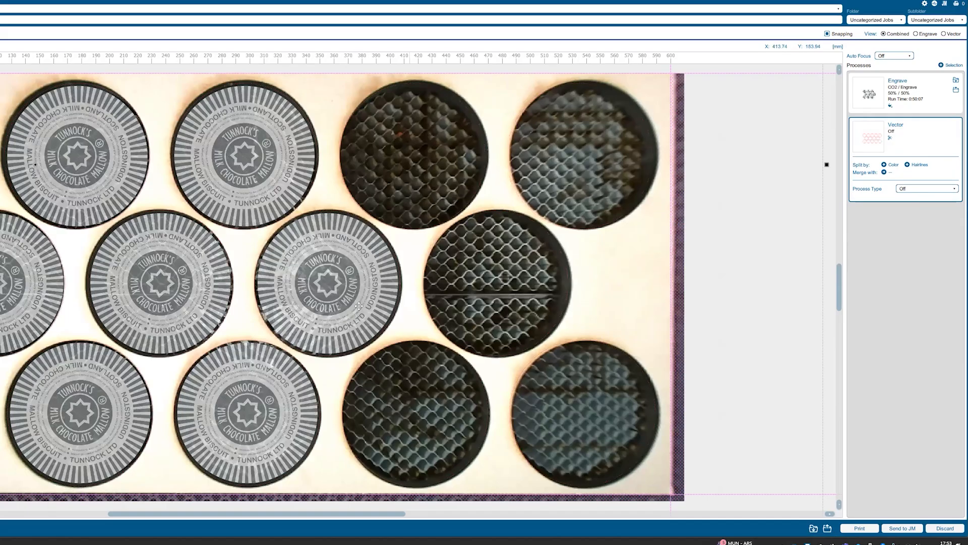
- Check how the artwork fits the coasters and import the Marble Text Engraving library setting into the Engrave process
scroll(359, 305, up, 1)
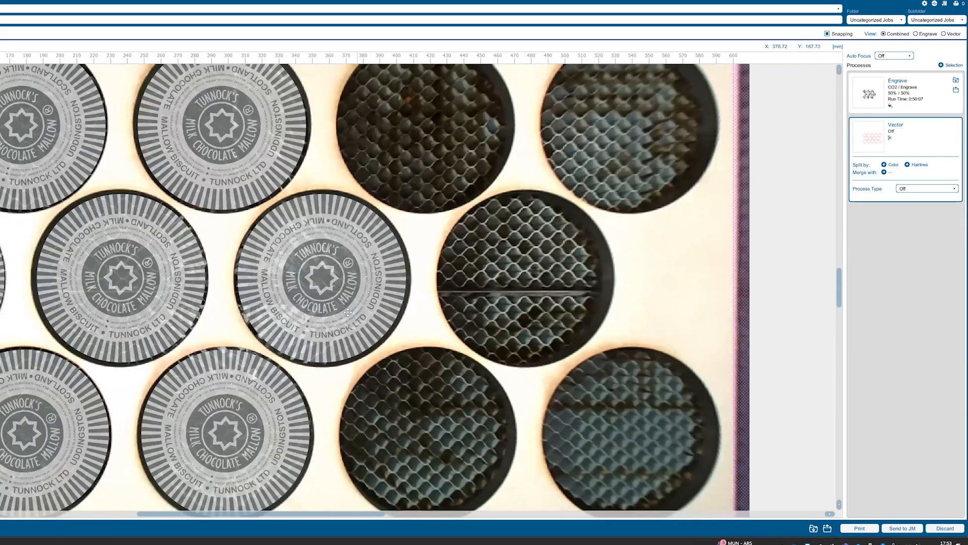
scroll(347, 315, up, 4)
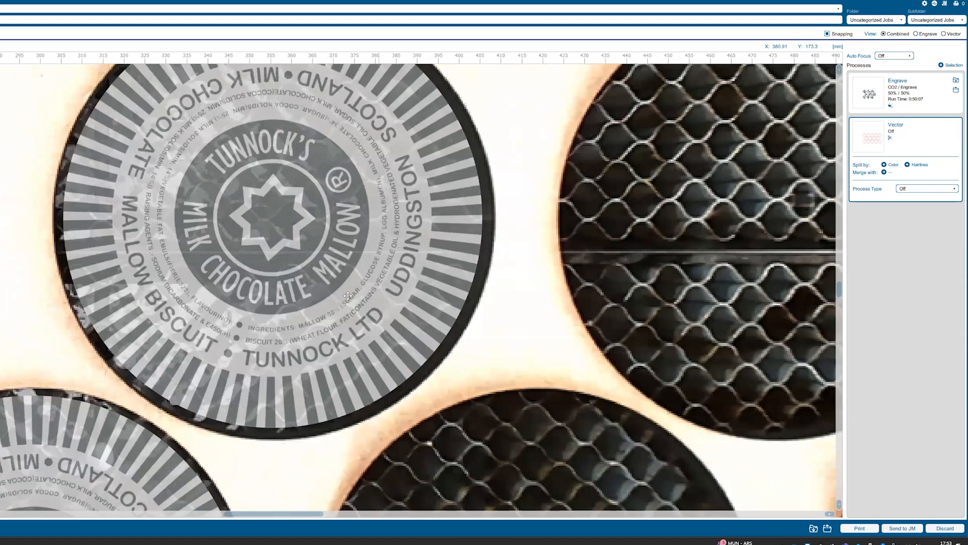
scroll(340, 354, up, 1)
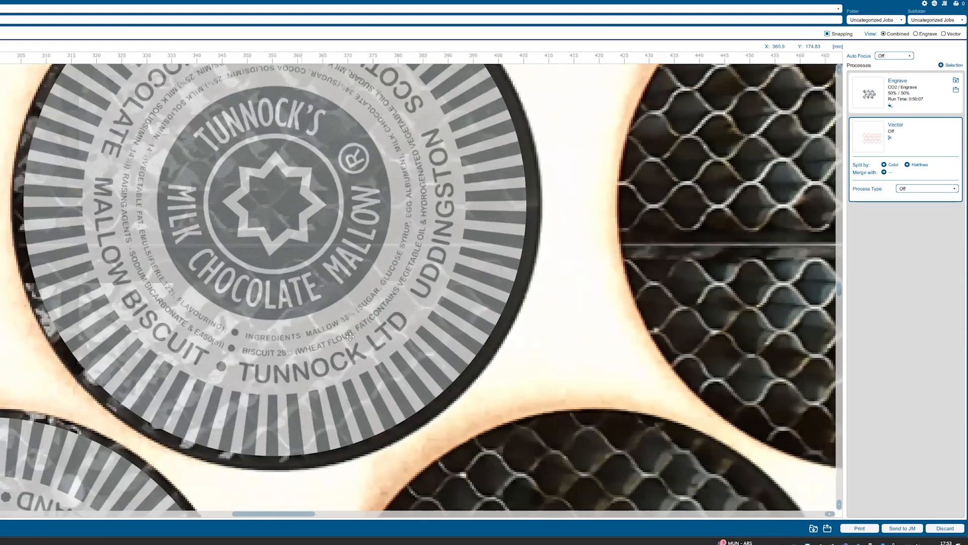
scroll(342, 334, down, 3)
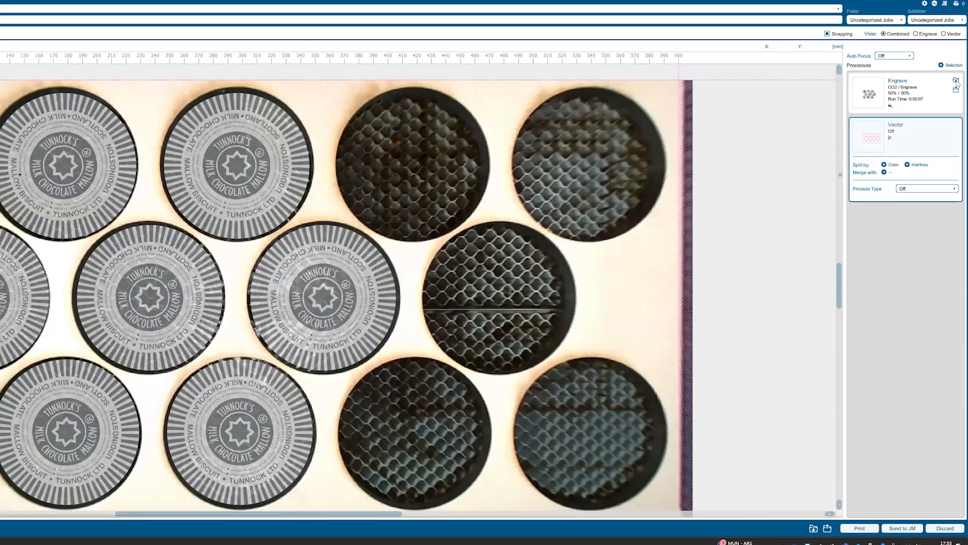
click(956, 80)
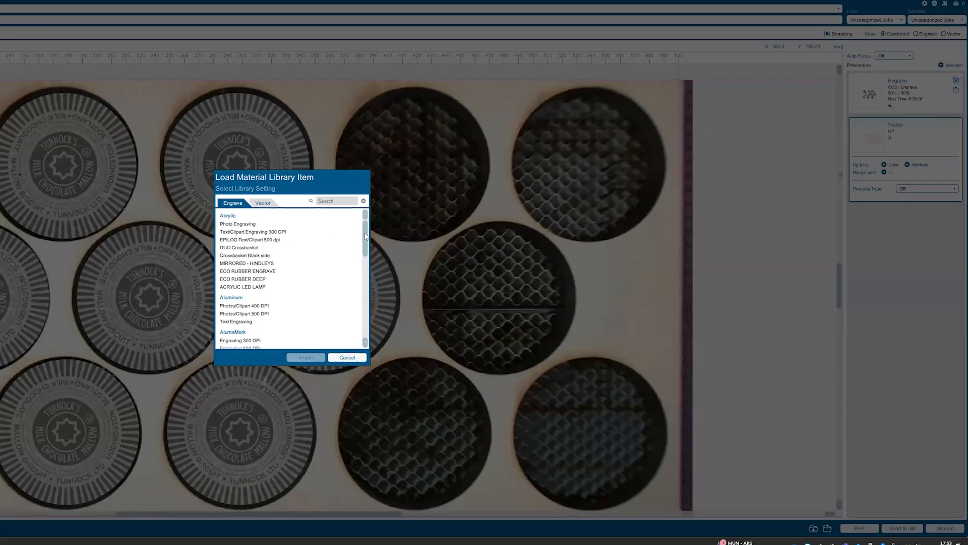
drag(366, 230, 369, 281)
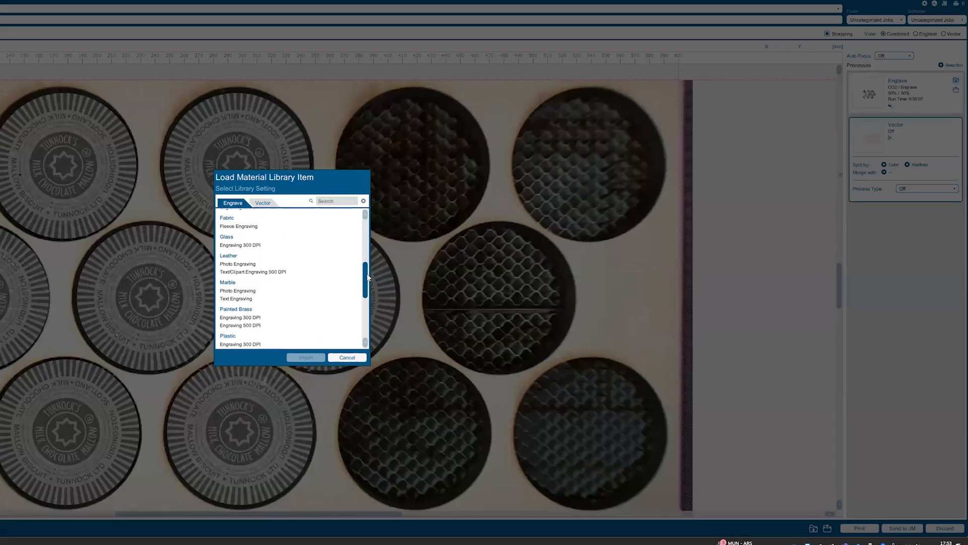
click(232, 300)
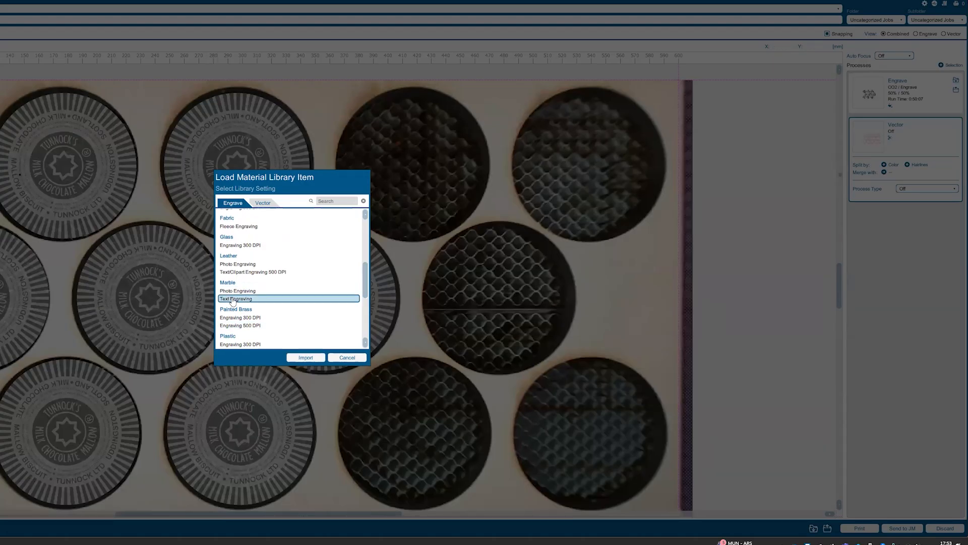
click(306, 357)
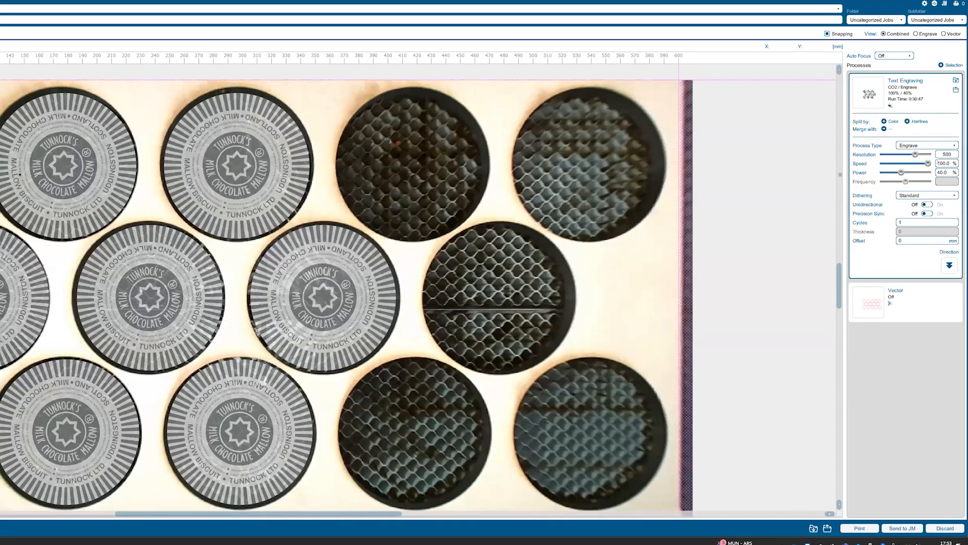
- Review the resolution and the available dithering options of the Text Engraving process
double_click(945, 154)
click(906, 196)
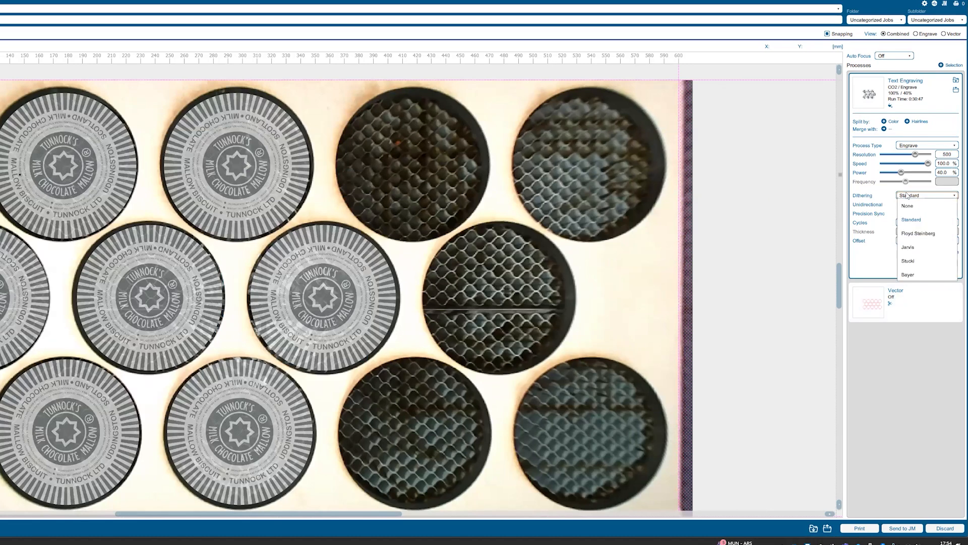
click(907, 197)
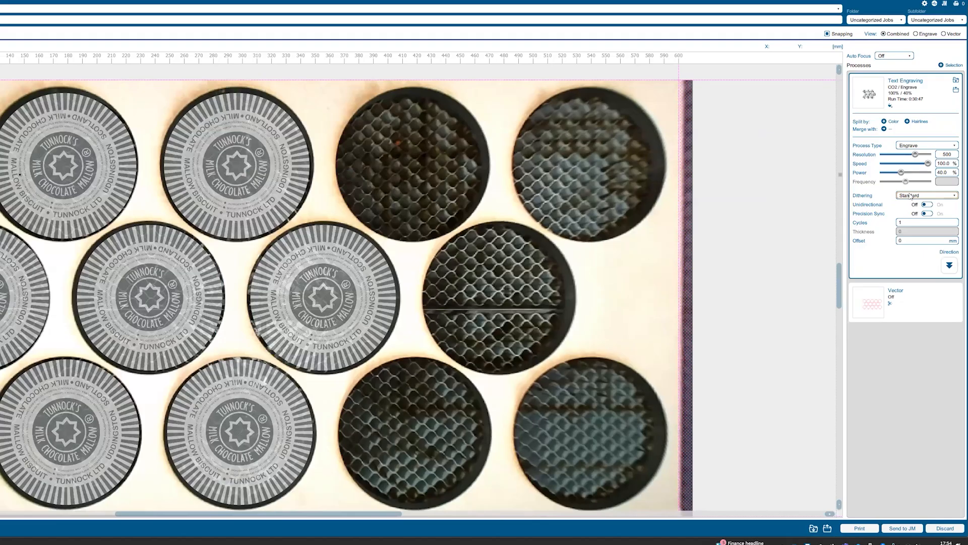
click(910, 196)
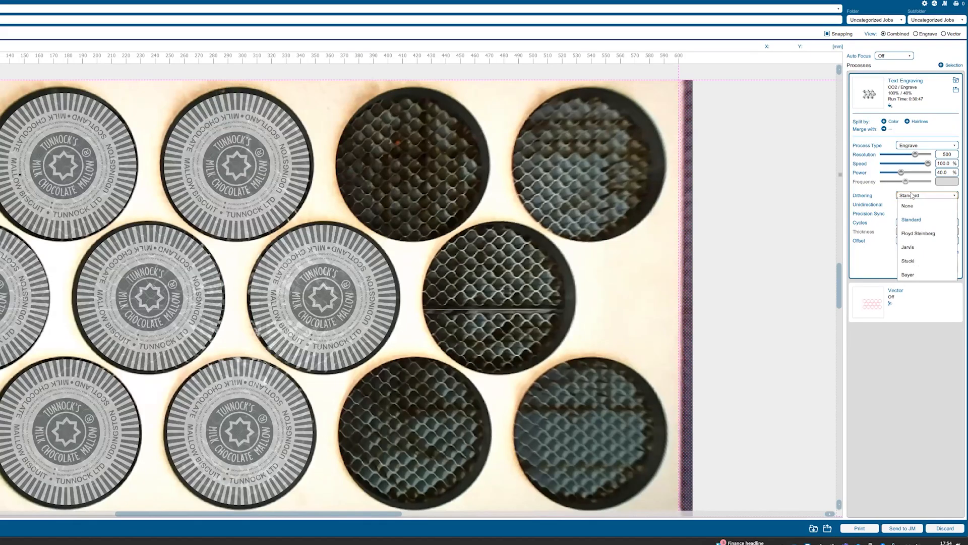
click(911, 197)
click(910, 197)
click(906, 333)
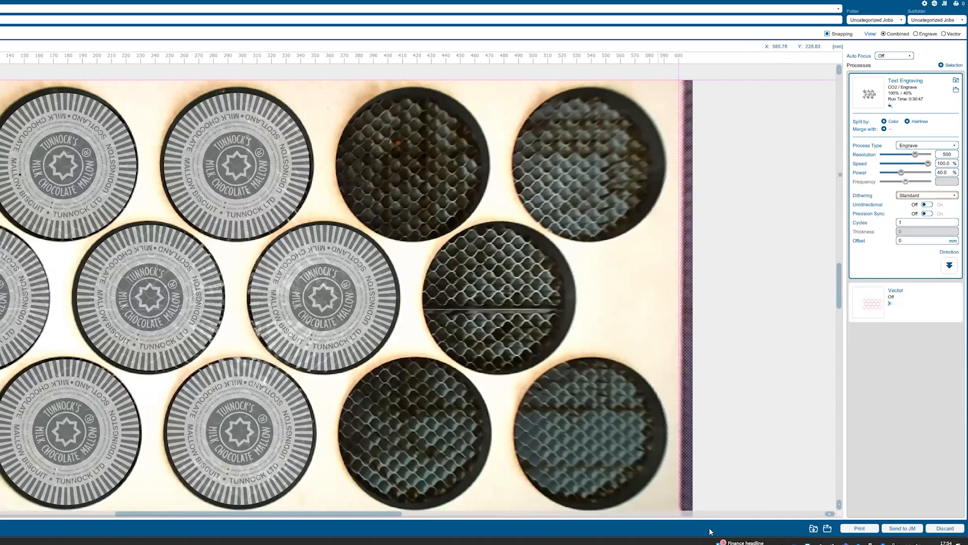